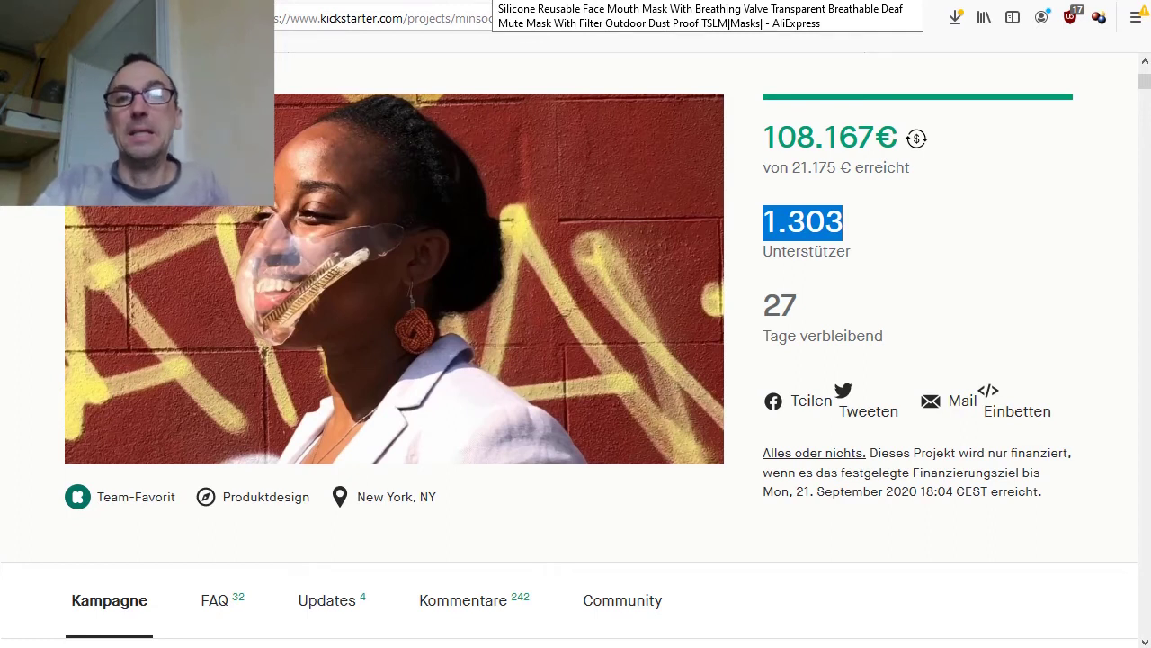
Review the AliExpress mask and eBay Zhermack silicone pages, and open the VoltoMask V2 model page on free3d.
key("ctrl+Tab")
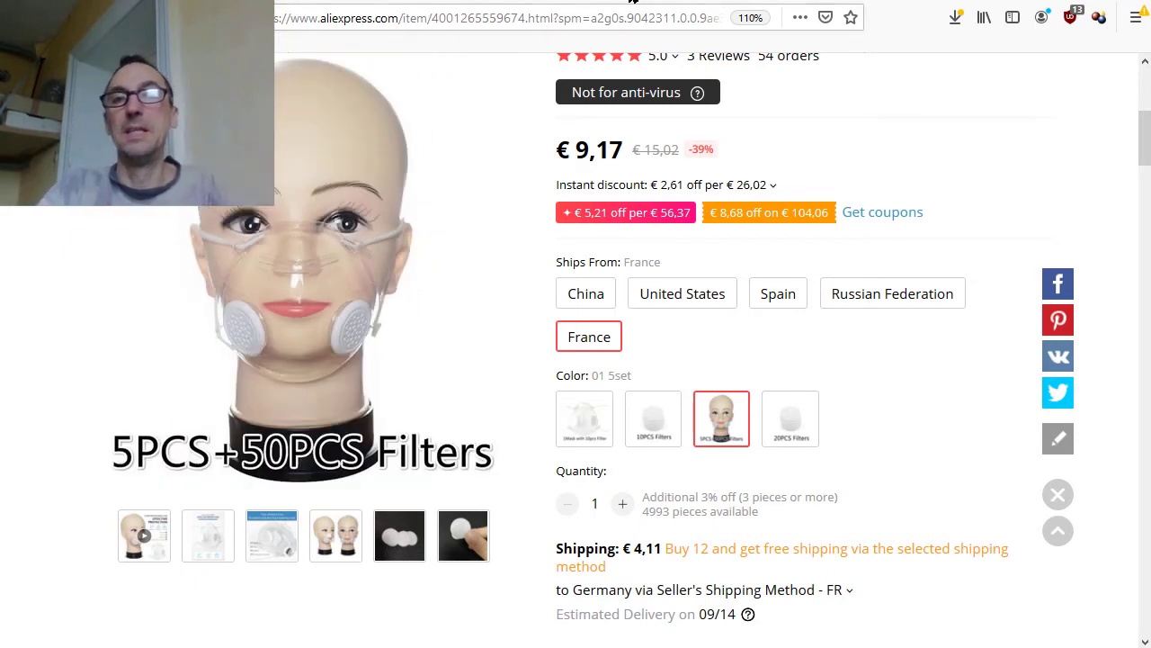
key("ctrl+Tab")
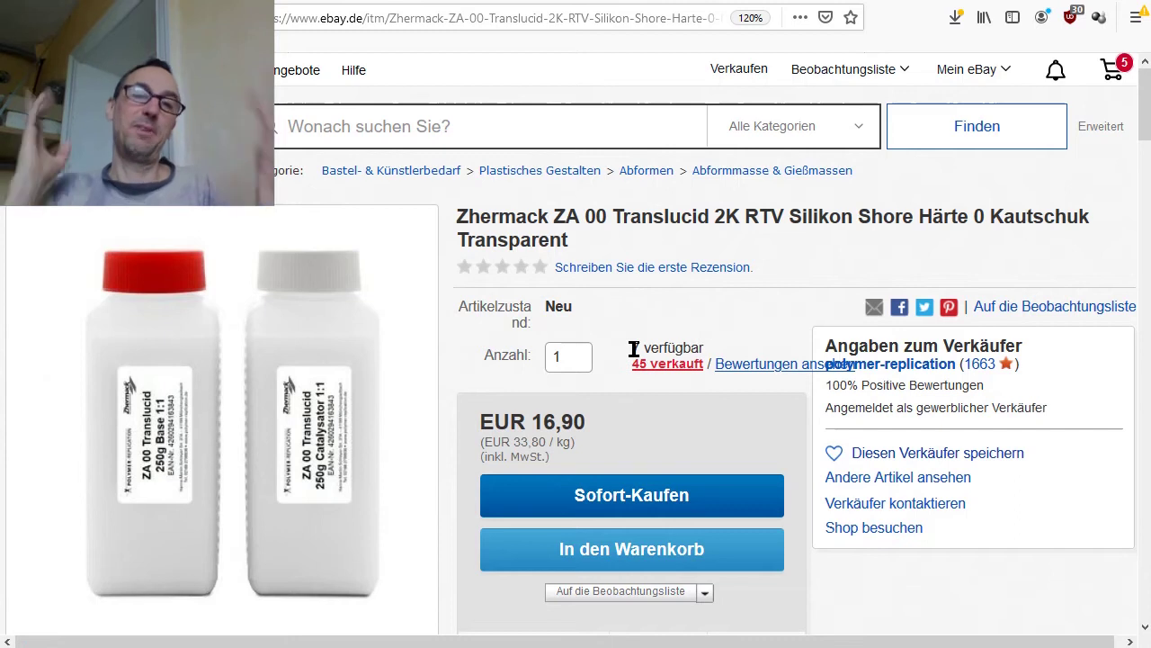
key("alt+Left")
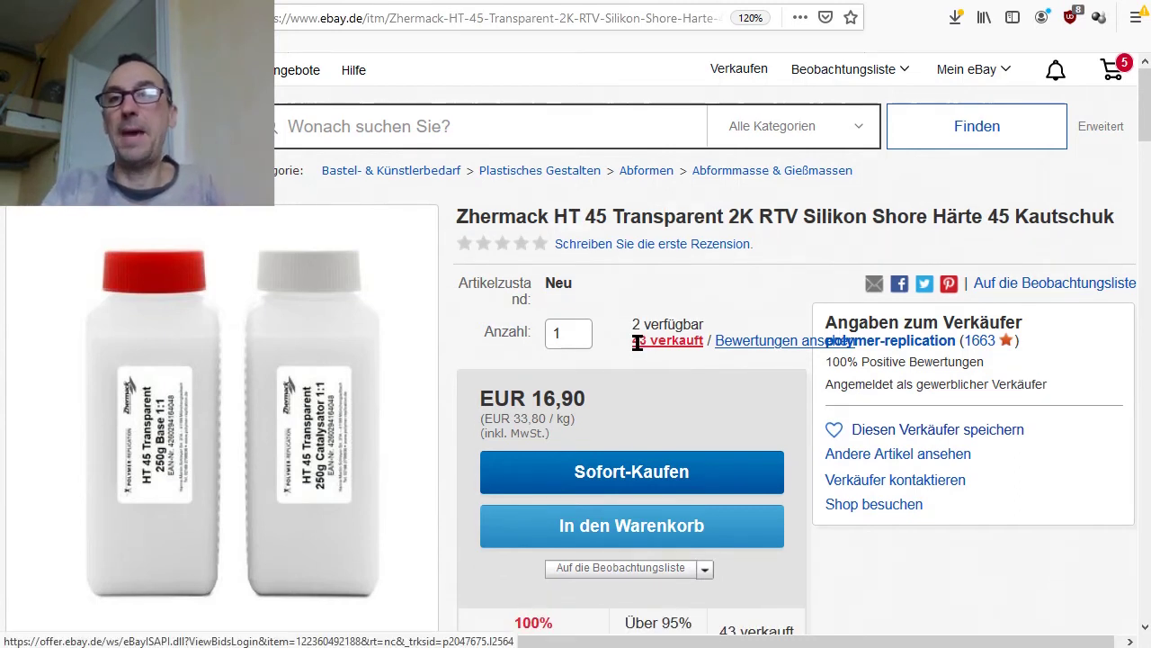
key("alt+Left")
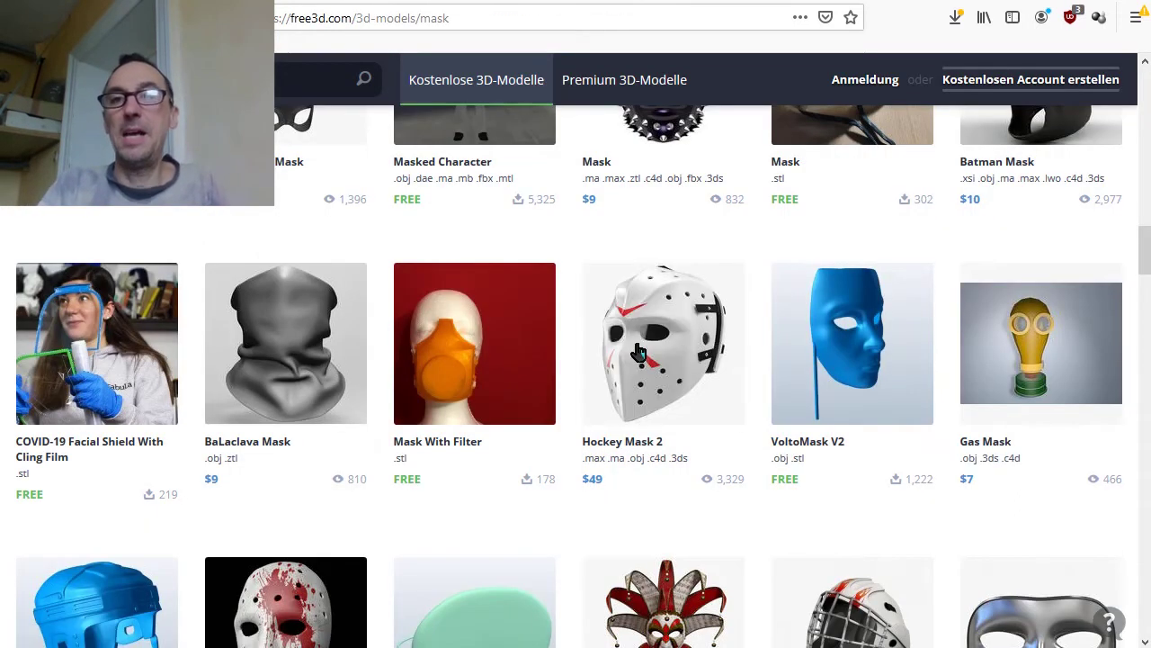
left_click(864, 352)
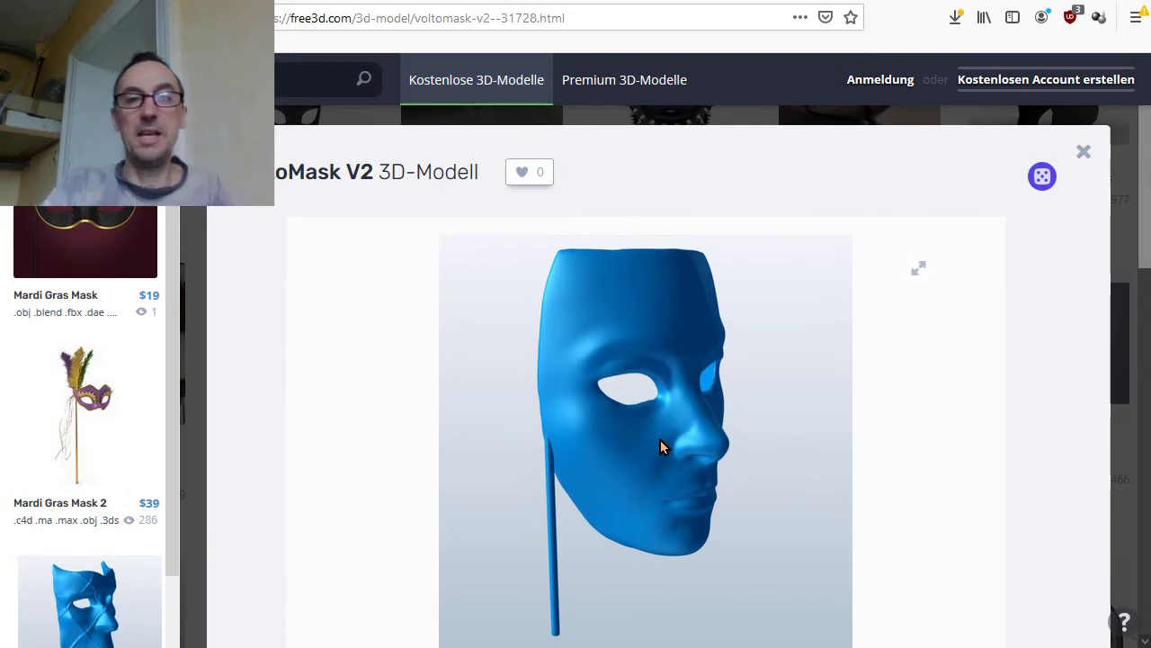
Switch to Blender and examine the translucent dome over the face's mouth in isolation, including its control mesh and modifiers.
key("alt+Tab")
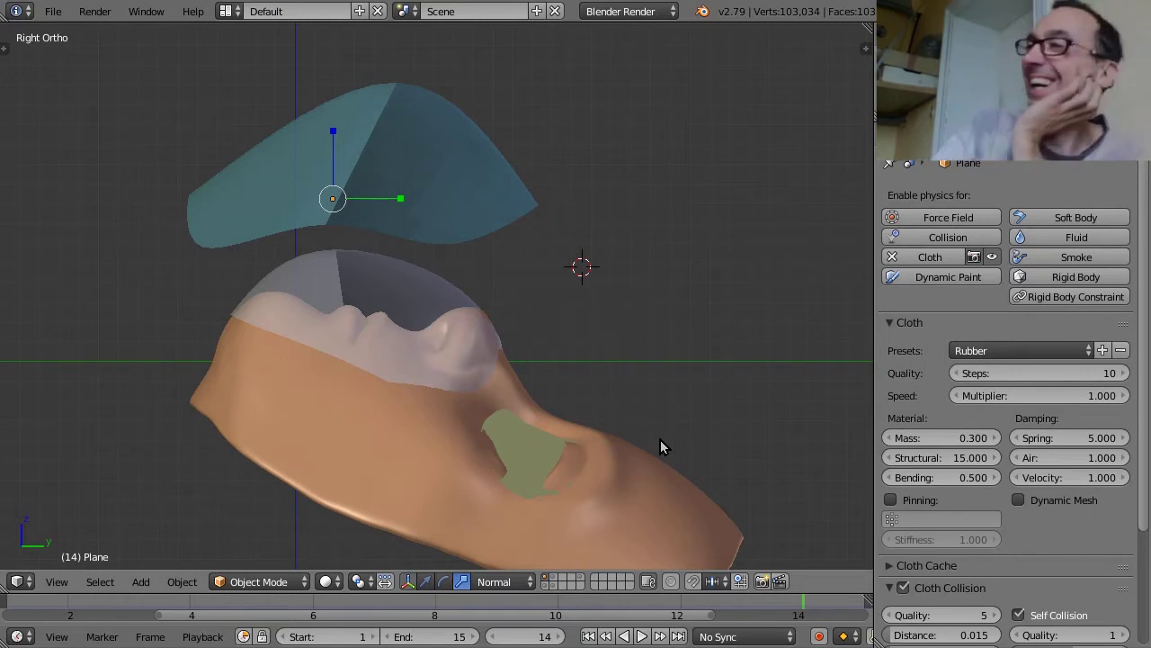
right_click(610, 509)
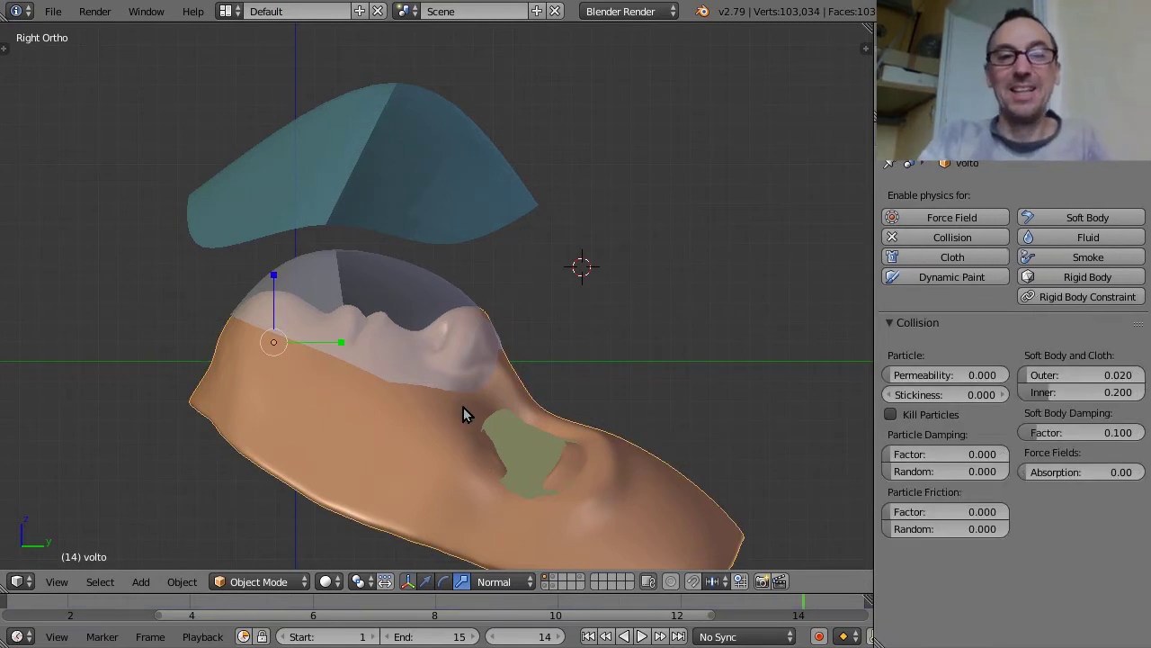
right_click(440, 360)
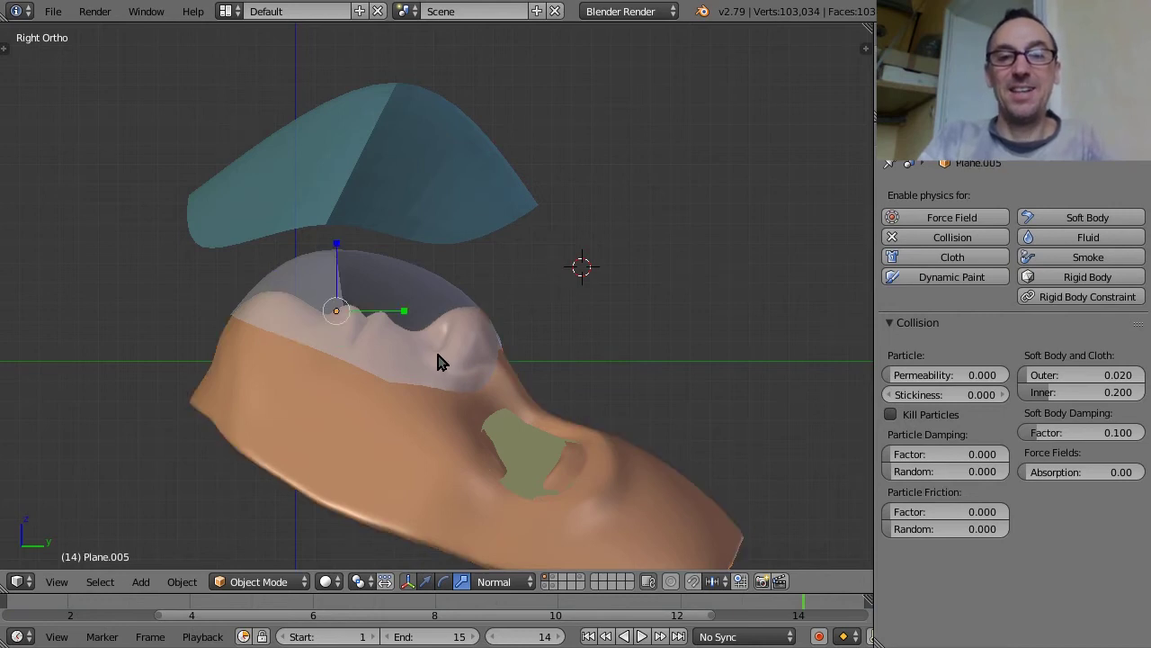
key("KP_Divide")
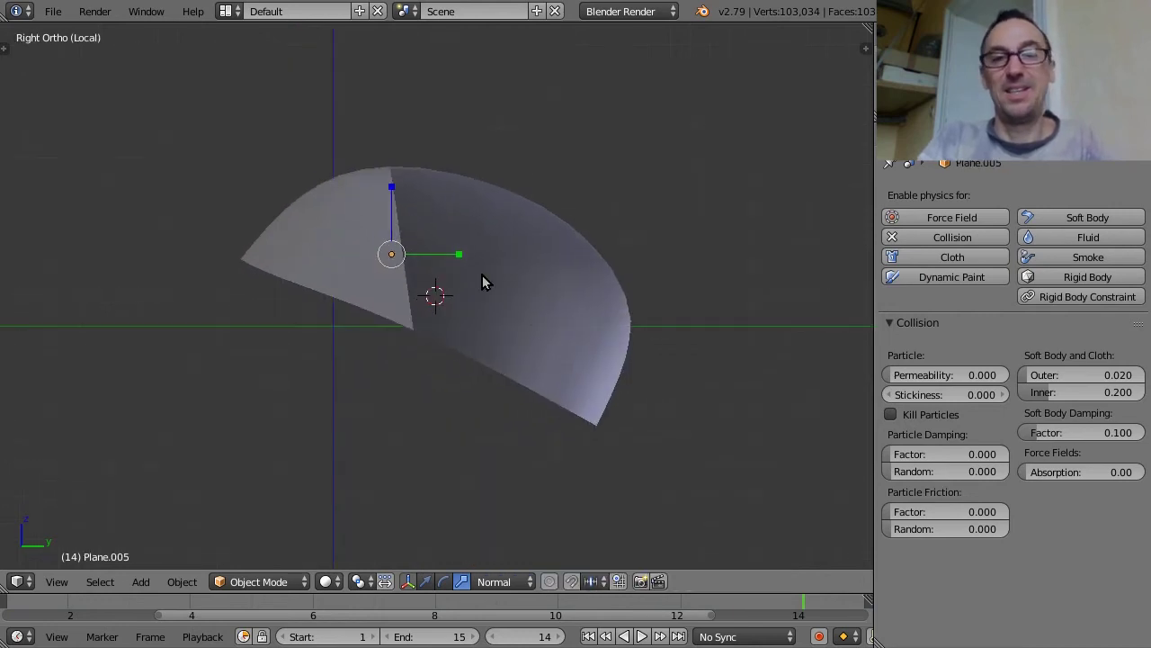
middle_click_drag(405, 299, 455, 388)
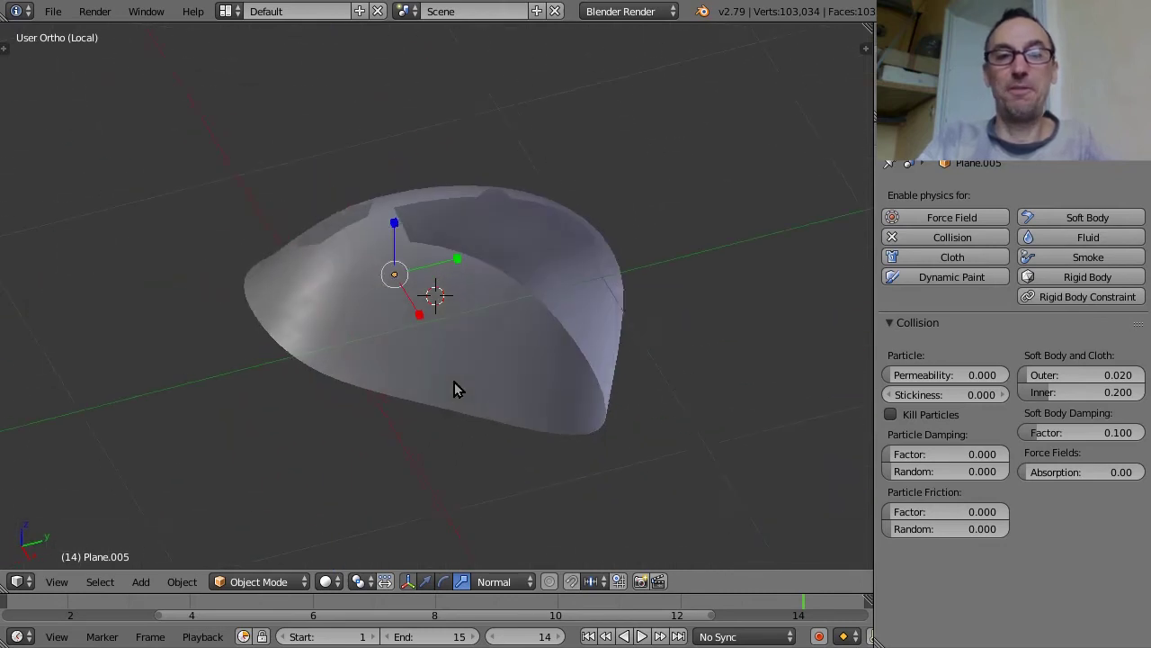
key("Tab")
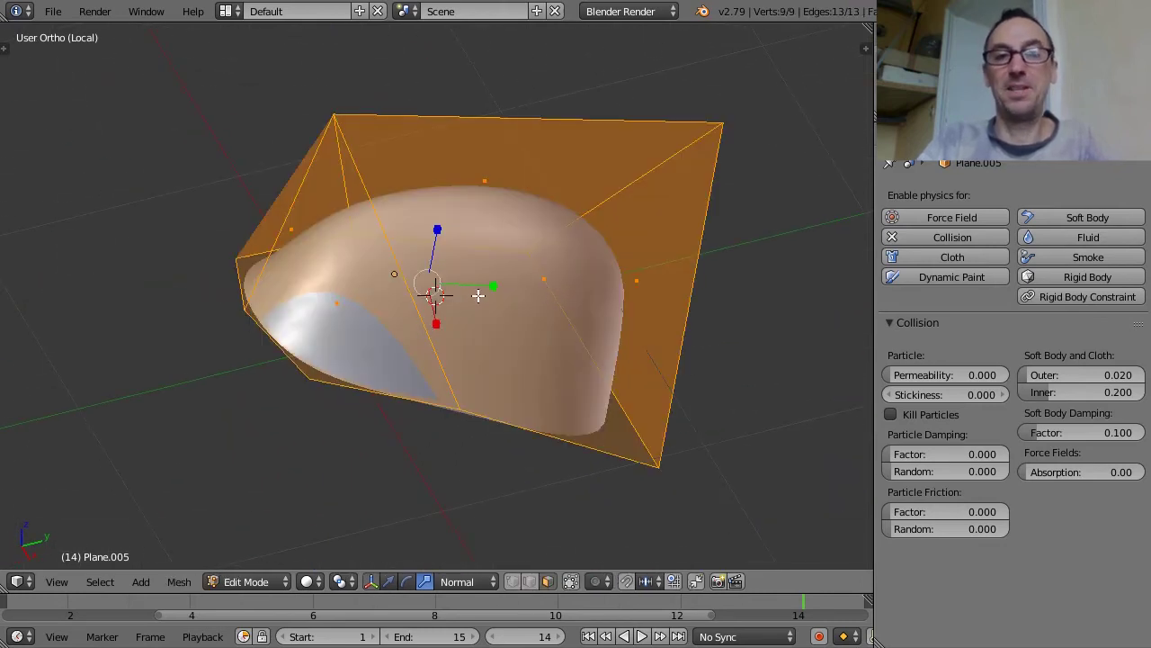
middle_click_drag(467, 301, 430, 304)
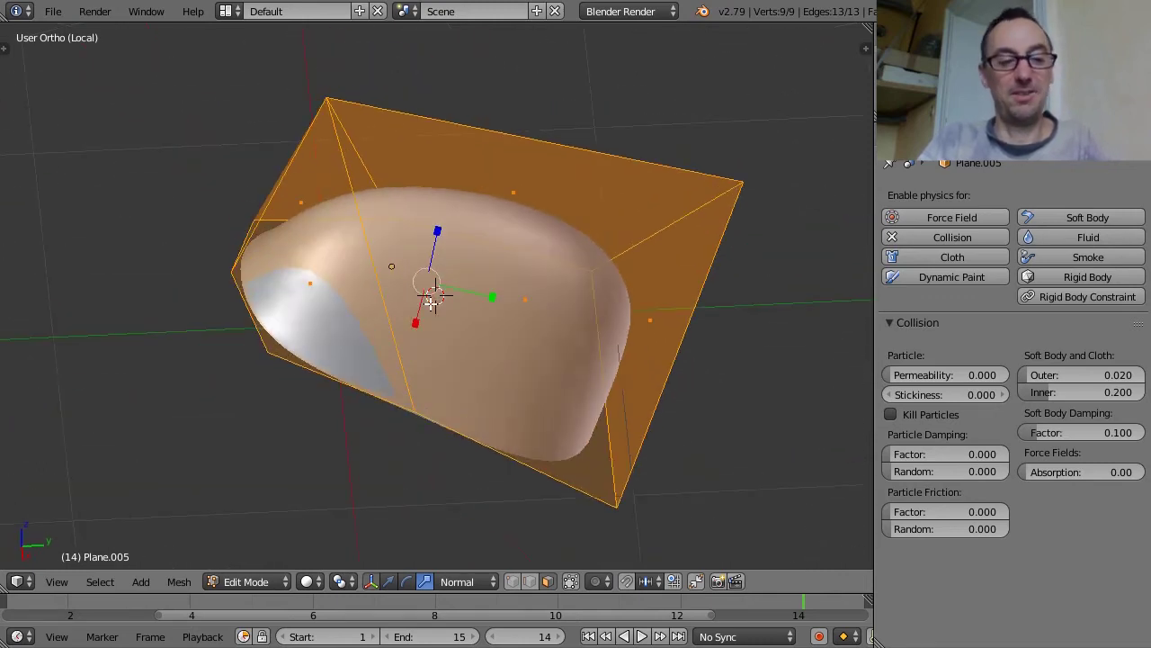
key("Tab")
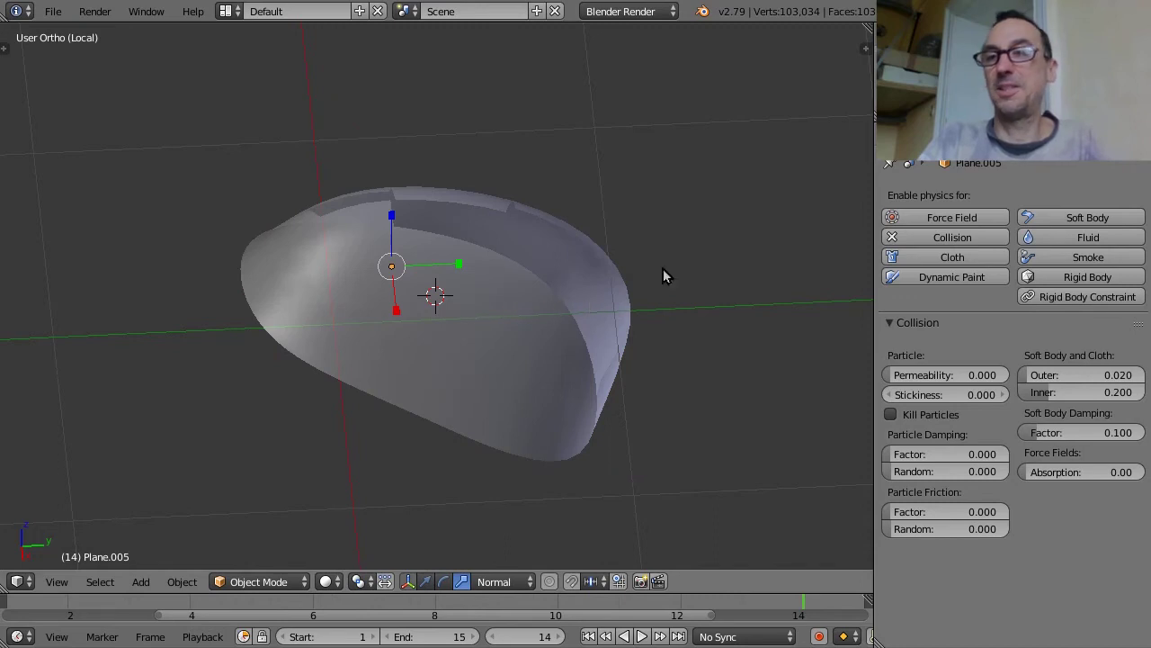
left_click(1027, 142)
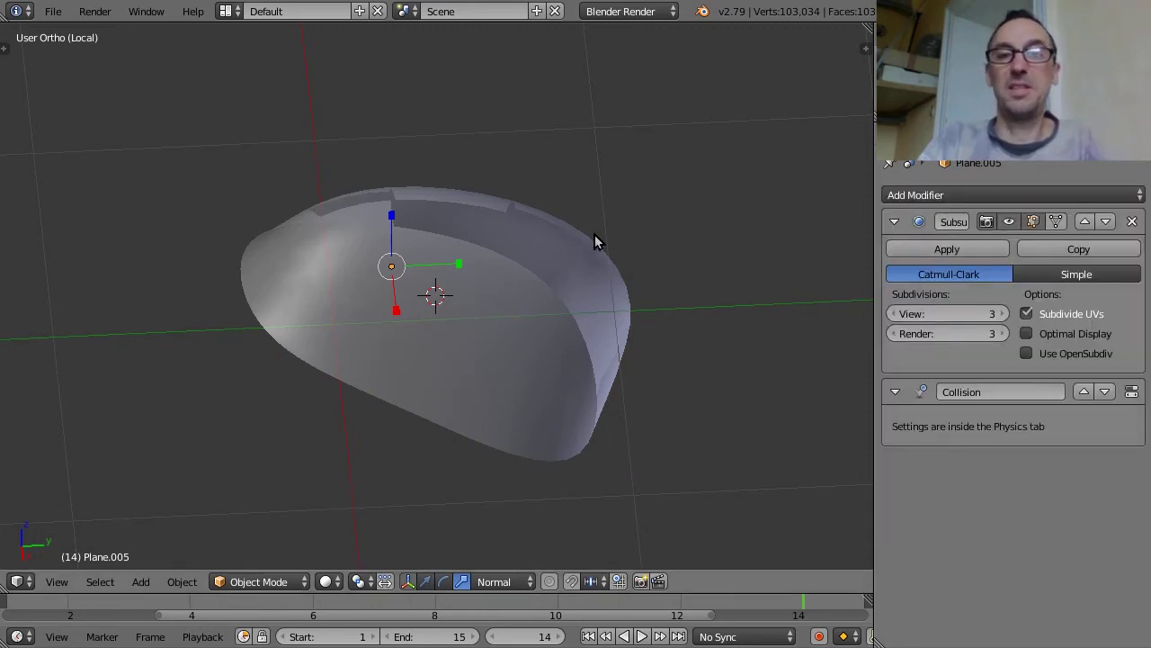
key("KP_Divide")
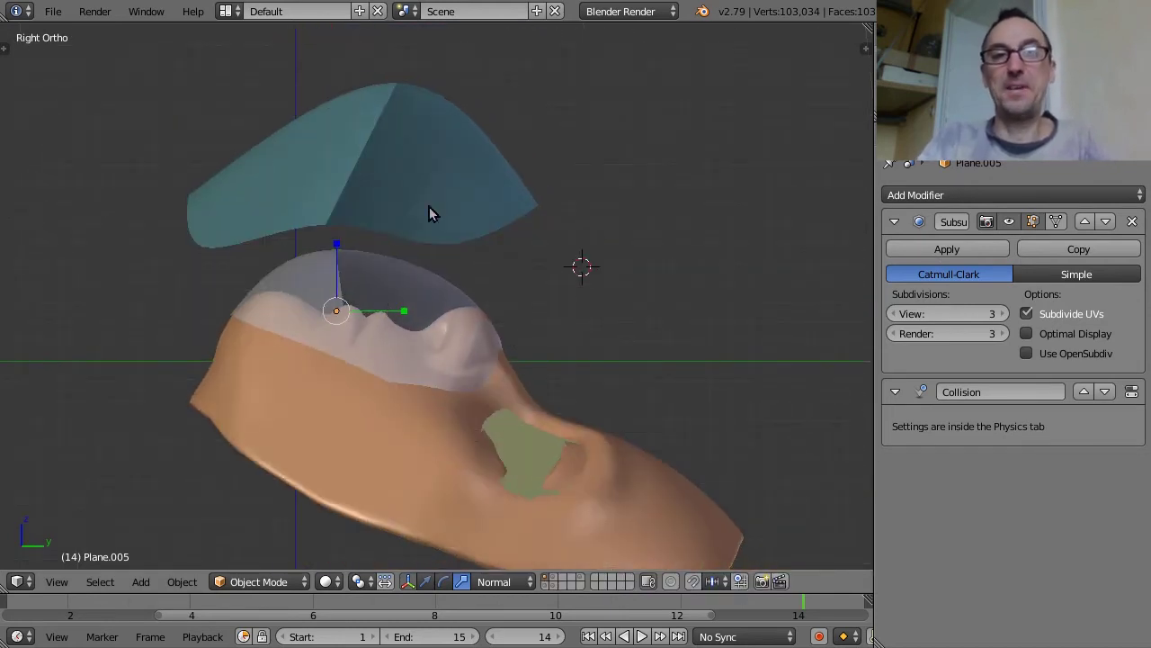
Examine the teal mask sheet's control mesh and compare it with the first subdivision modifier's viewport display off and on.
right_click(426, 160)
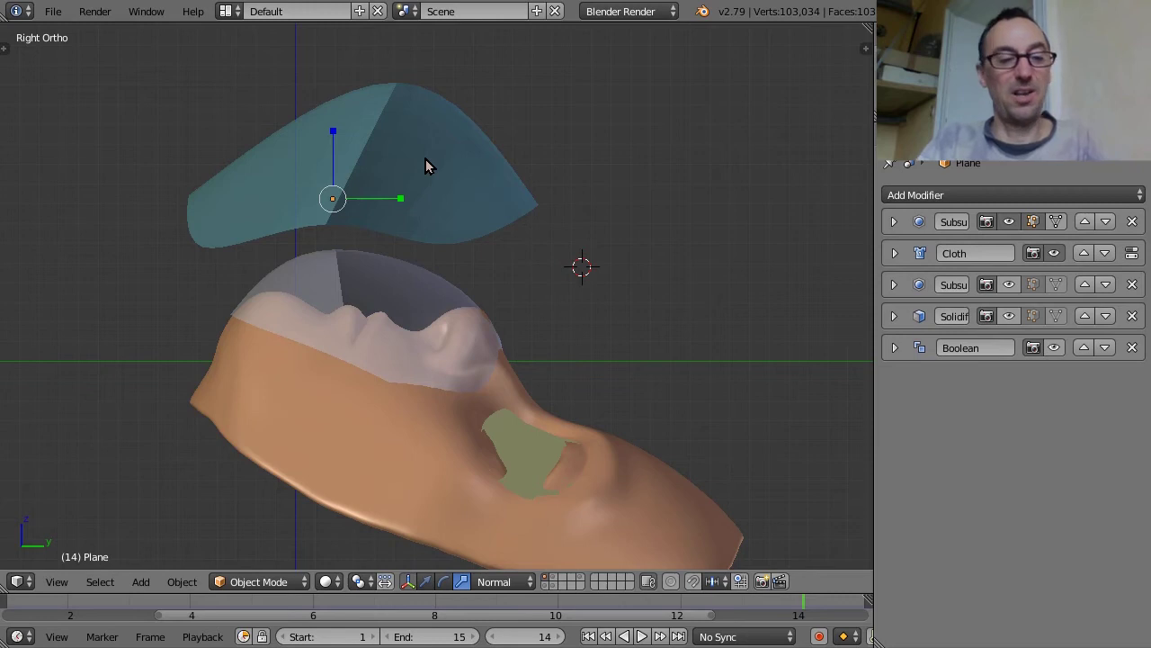
key("Tab")
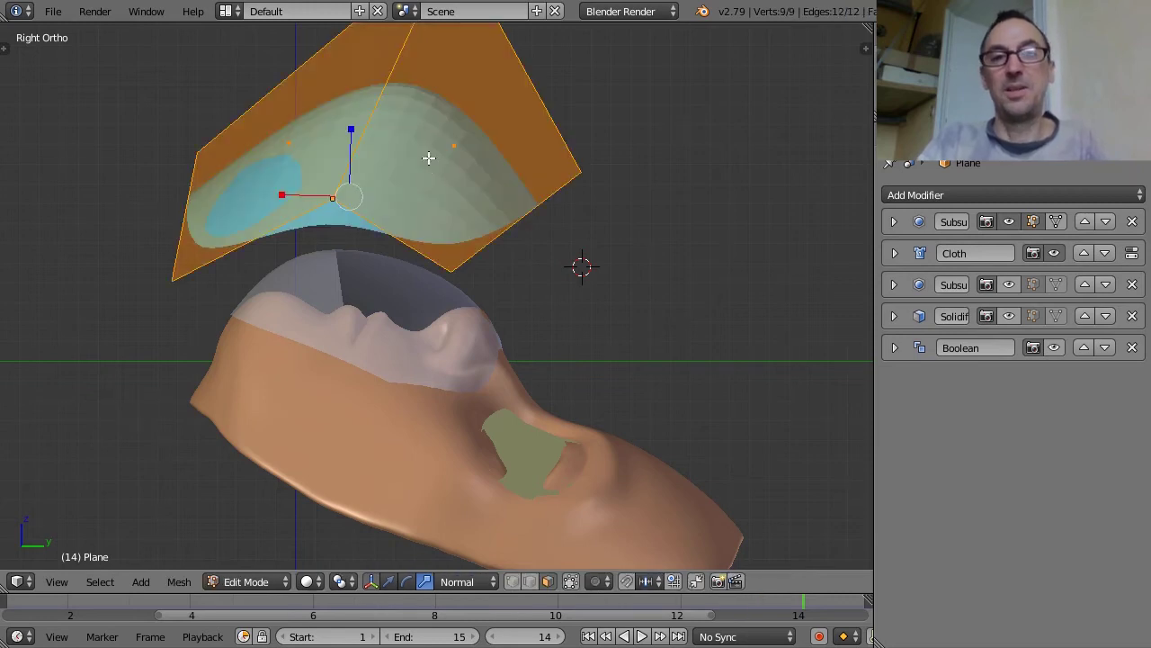
middle_click_drag(462, 161, 443, 254)
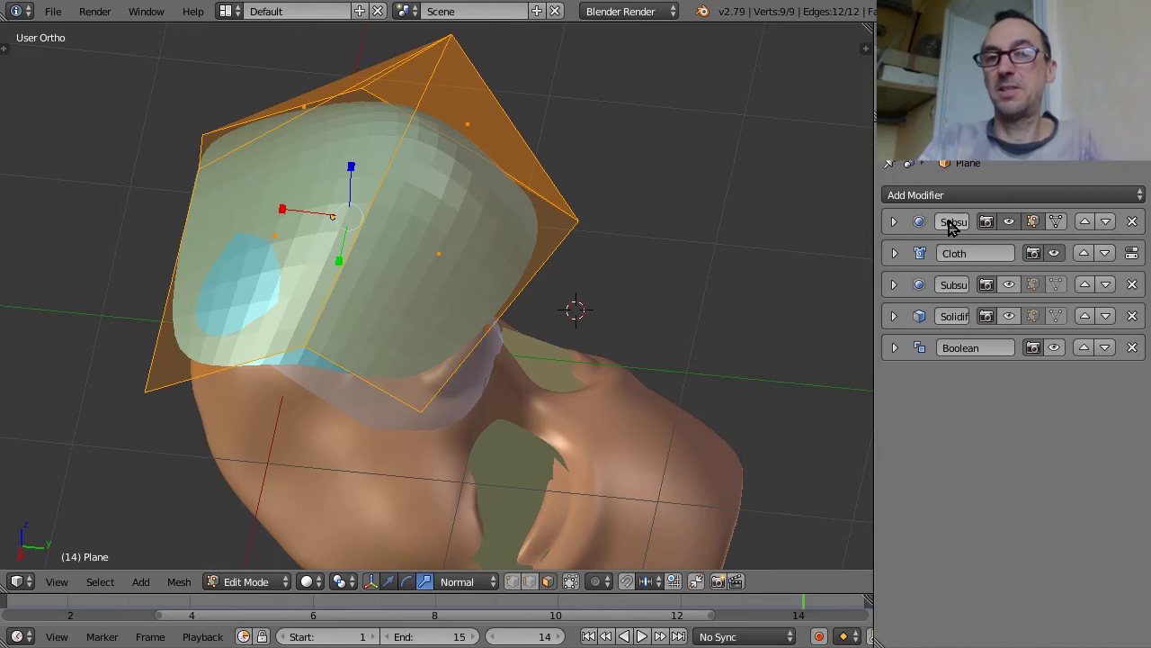
left_click(1009, 222)
left_click(1009, 222)
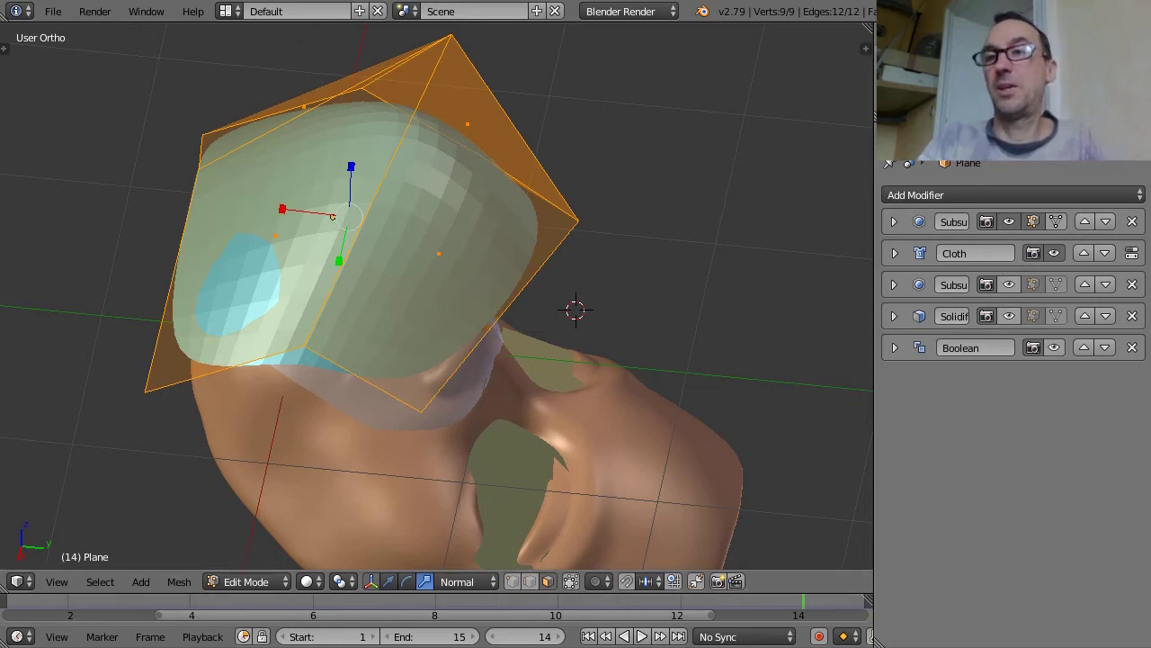
Review the teal mask sheet's cloth physics and collision settings, and return to Object Mode.
left_click(1124, 144)
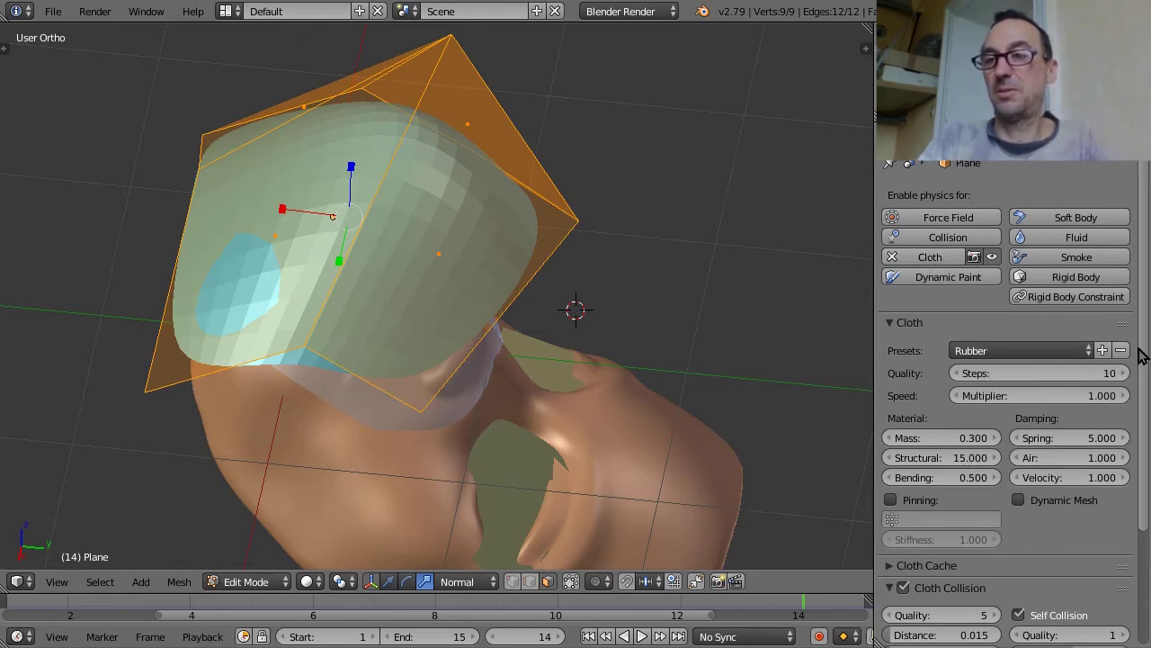
left_click_drag(1147, 358, 1139, 476)
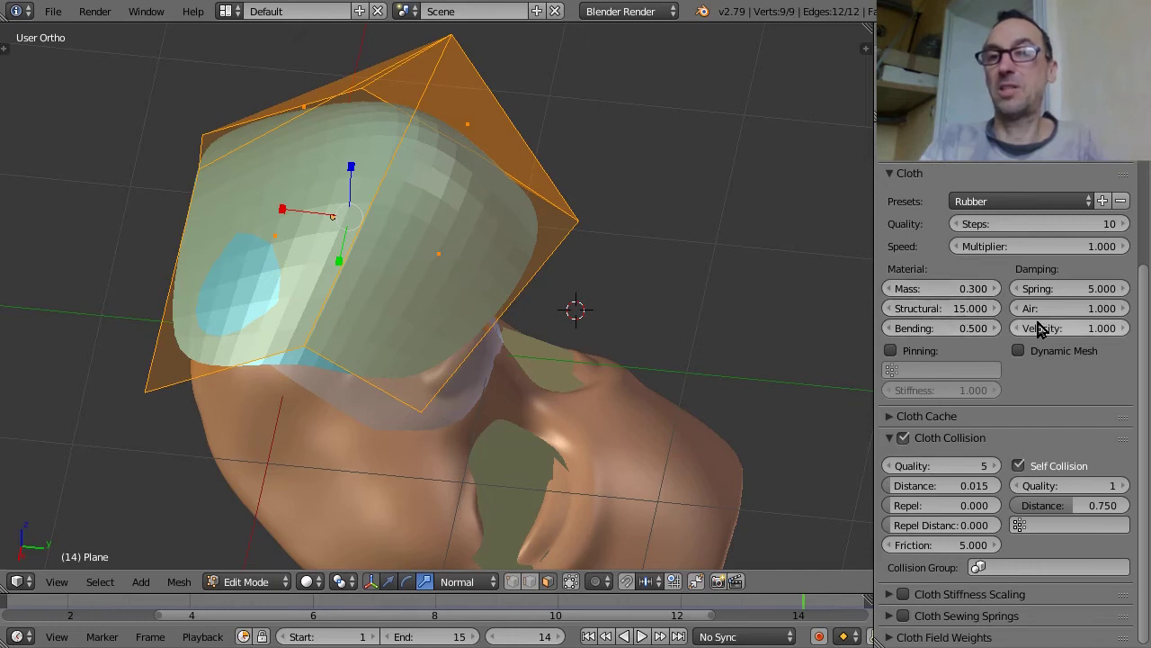
scroll(1145, 366, "up", 4)
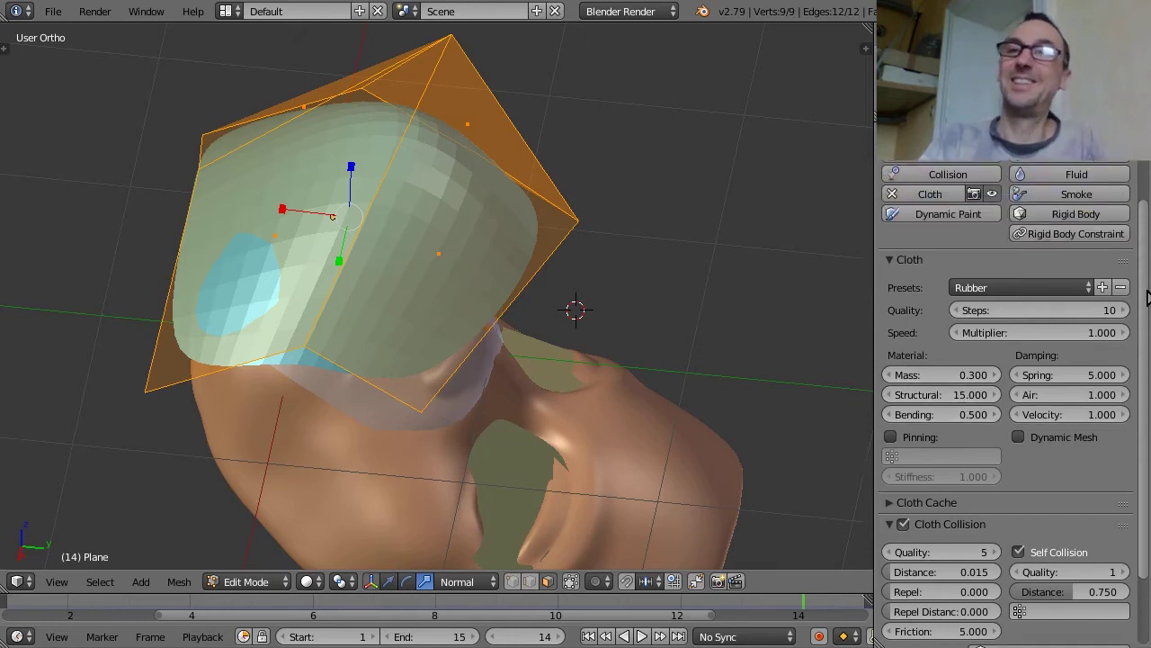
key("Tab")
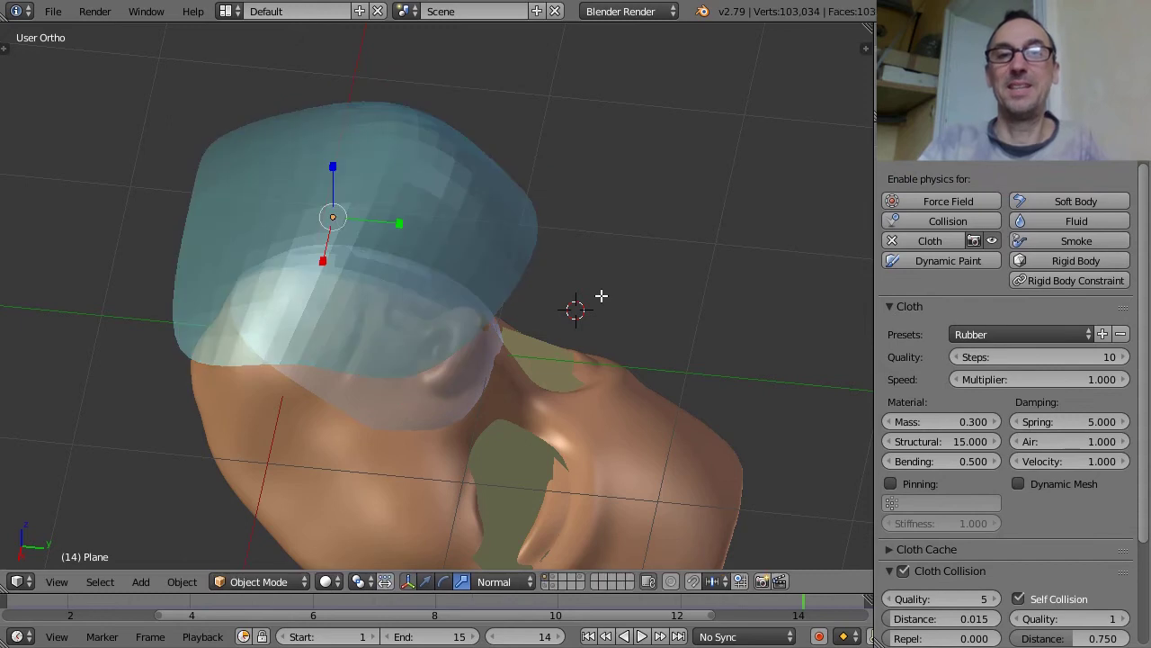
Set the current frame to 1, play the teal sheet's cloth simulation in right view, and stop the playback.
key("KP_3")
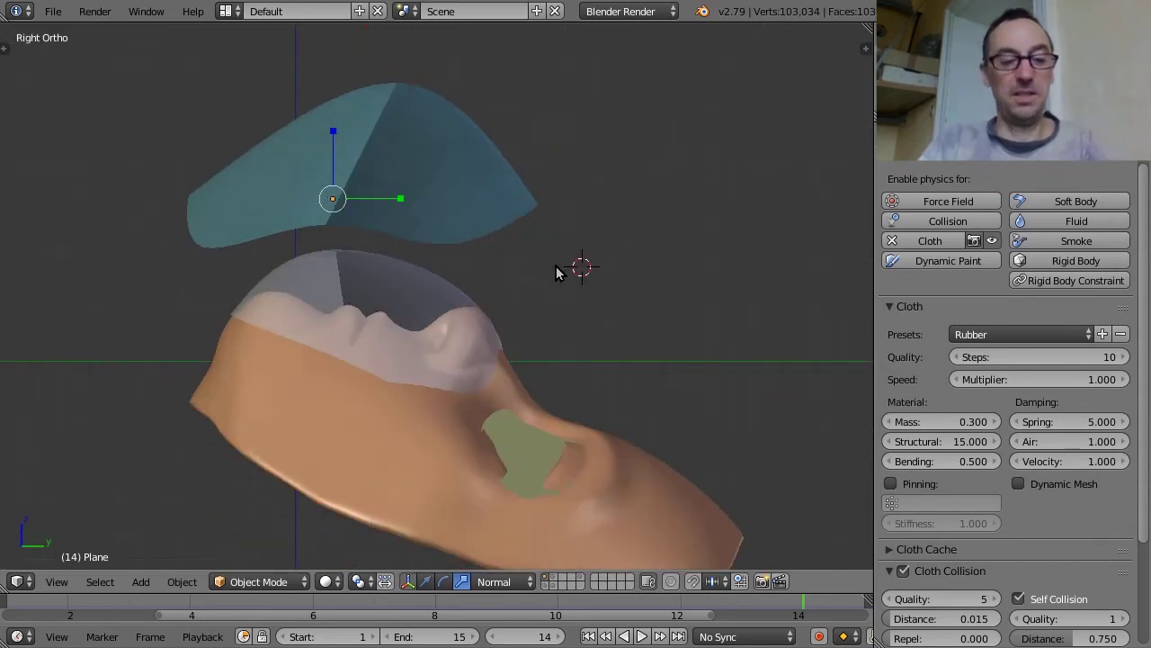
left_click(526, 636)
type("1")
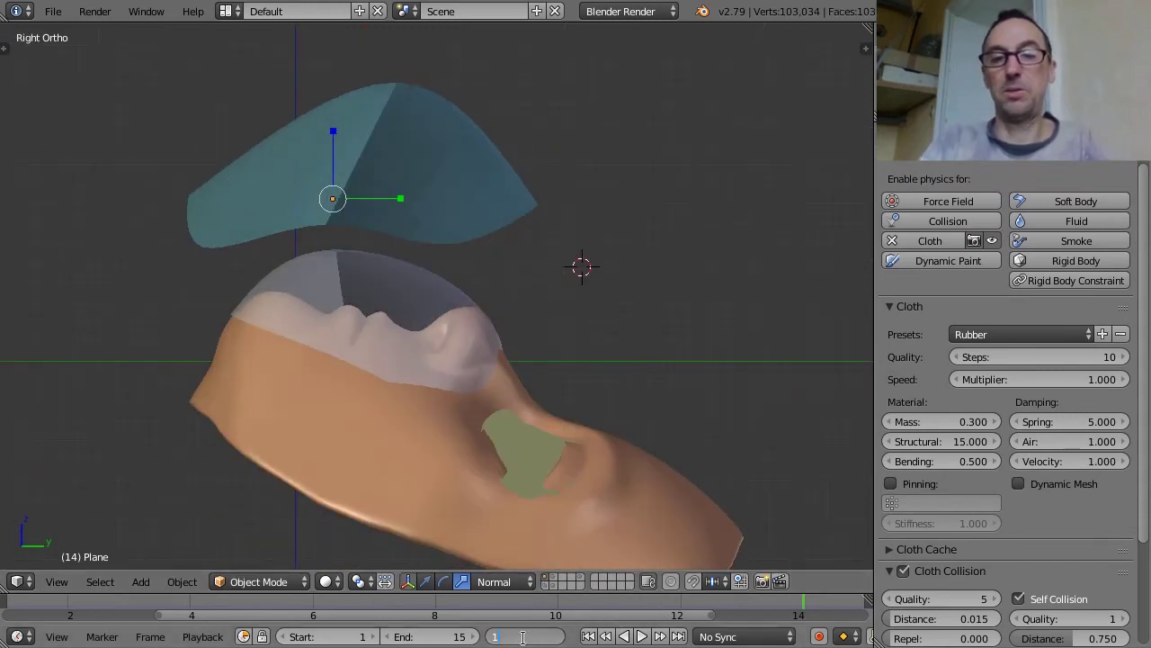
key("Return")
key("alt+a")
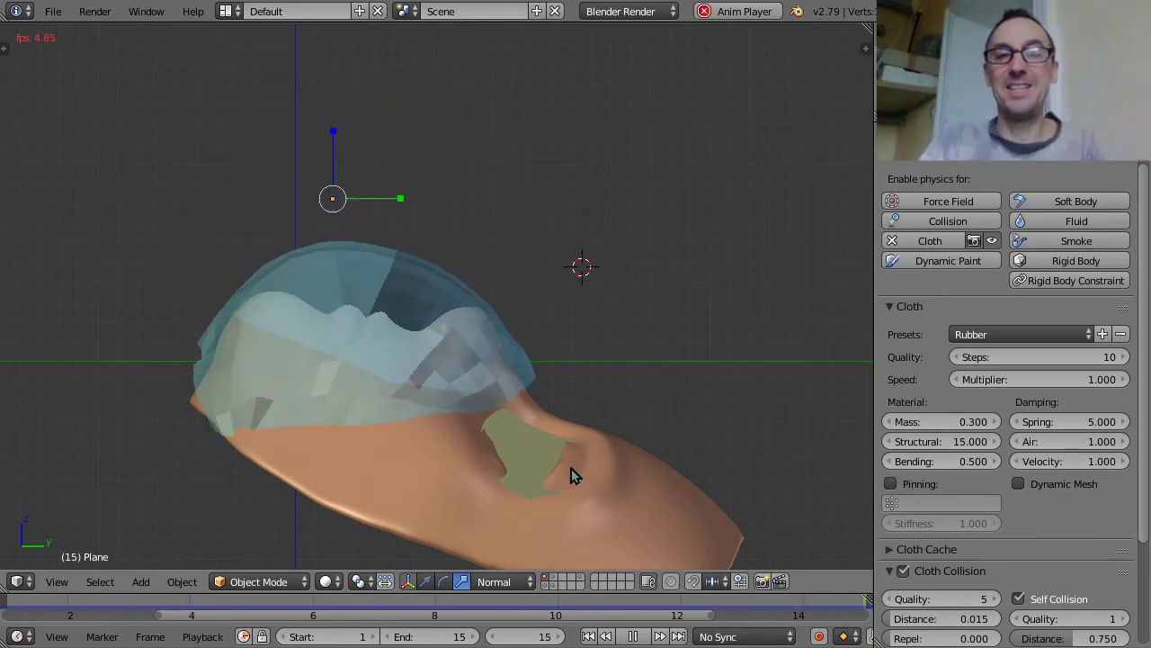
key("Escape")
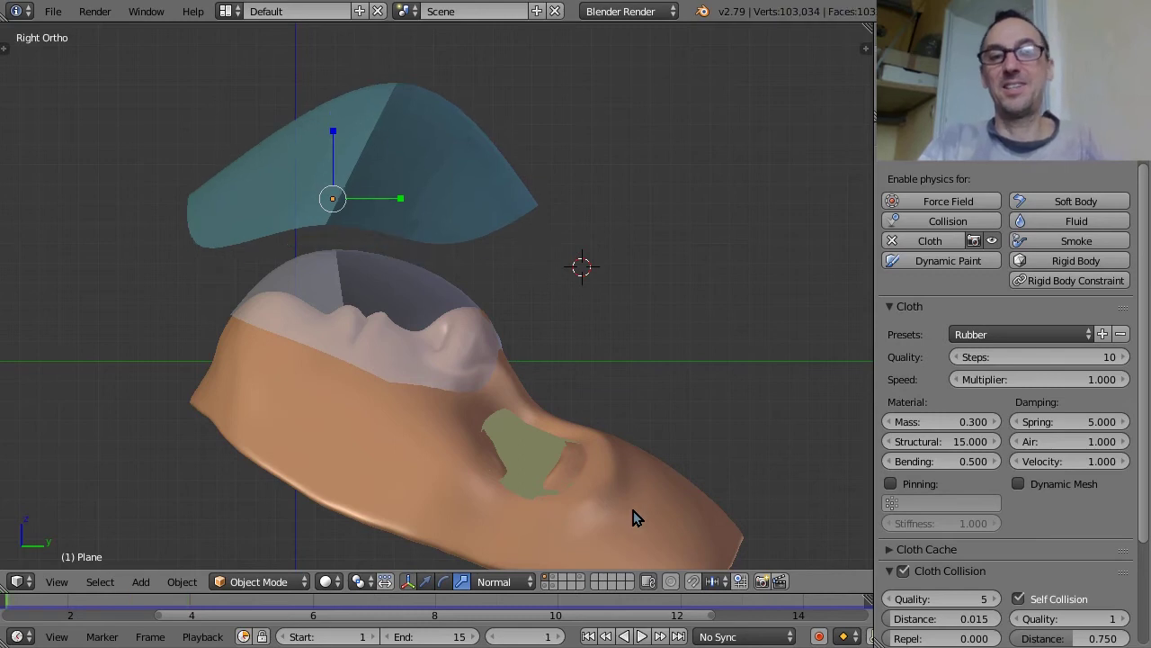
Inspect the volto face model's mesh in Edit Mode, toggling its vertex selection, and return to Object Mode.
right_click(635, 519)
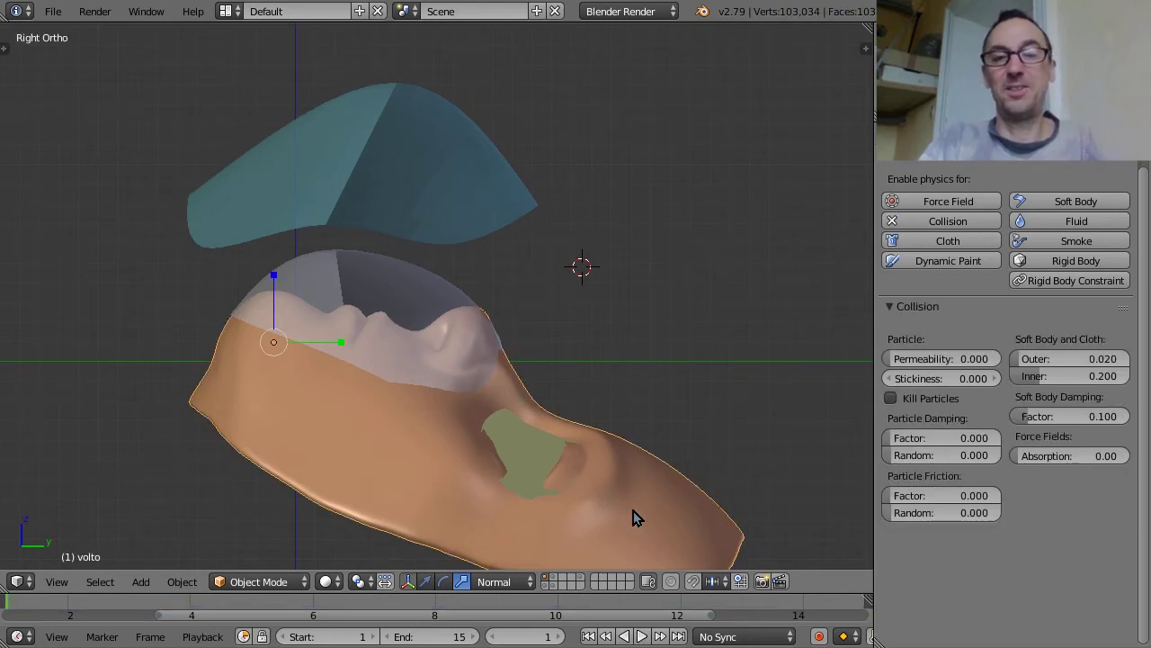
key("Tab")
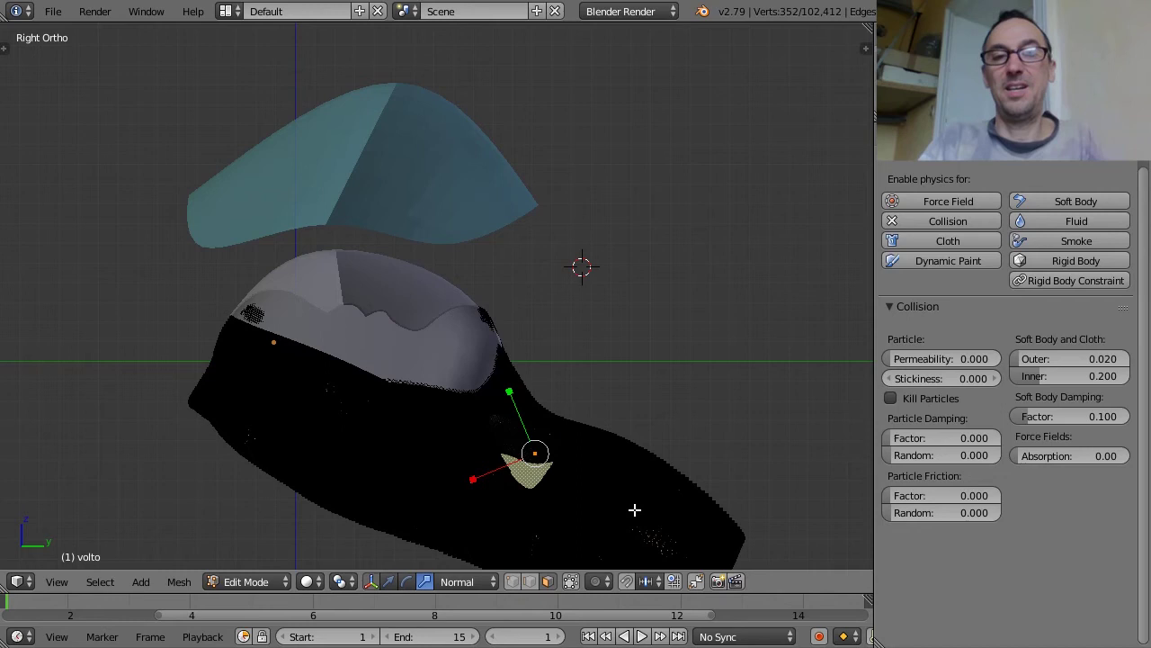
key("a")
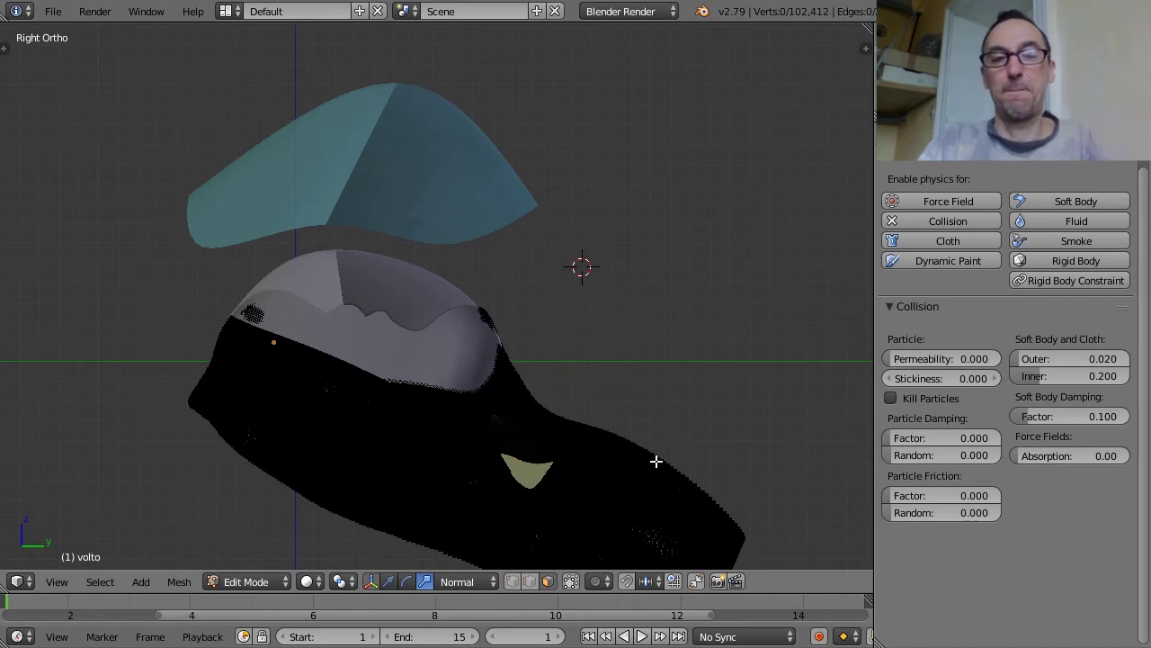
key("a")
key("Tab")
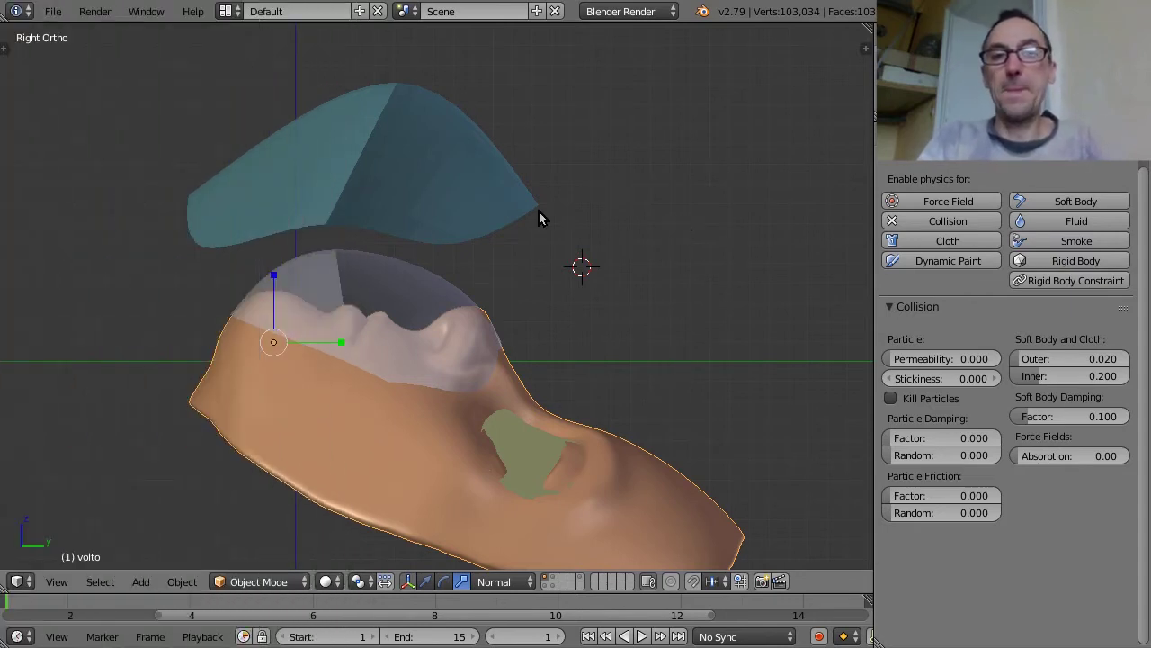
Reselect the teal mask sheet, reset the timeline to frame 1, and replay its cloth simulation.
right_click(479, 180)
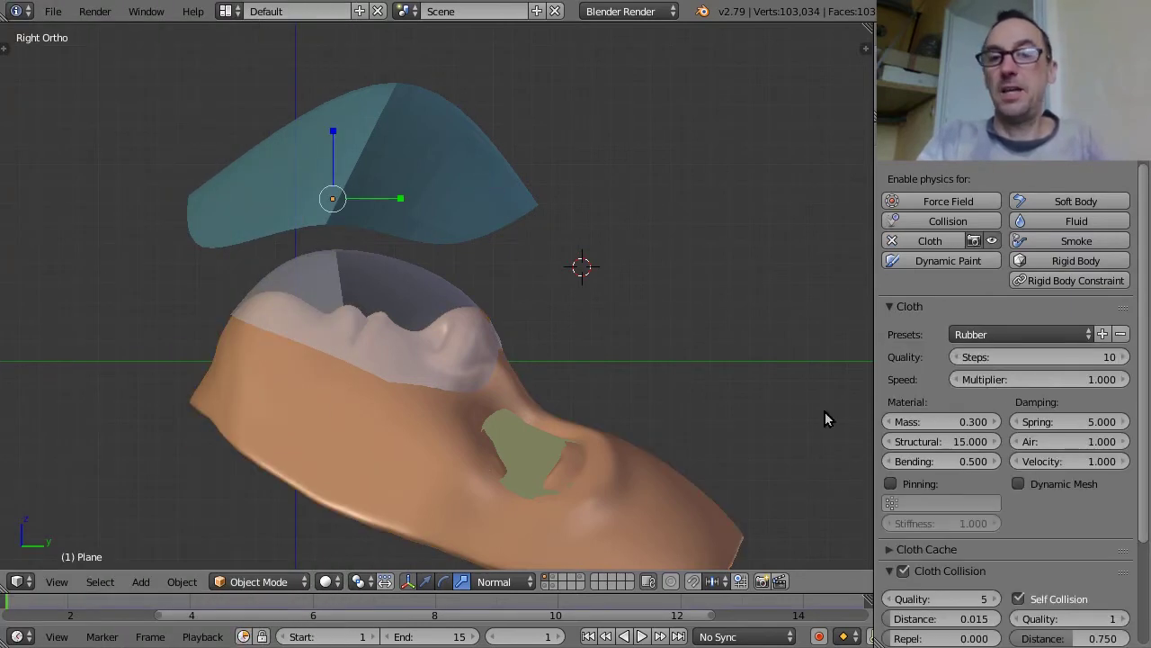
left_click(795, 613)
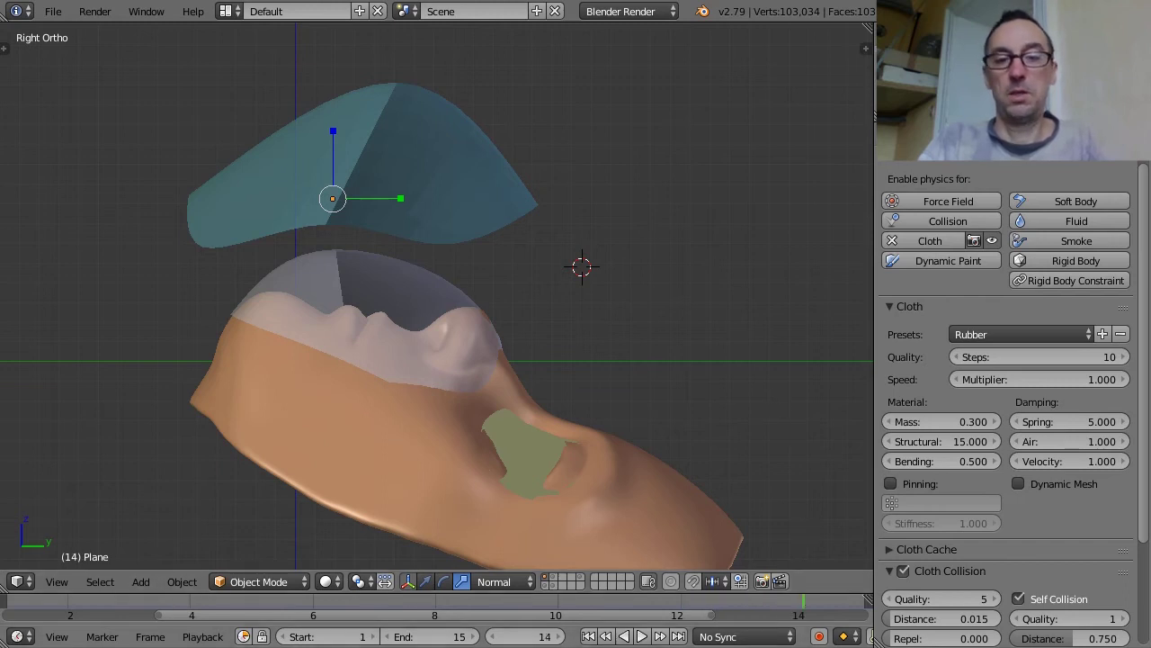
left_click(542, 637)
type("1")
key("Return")
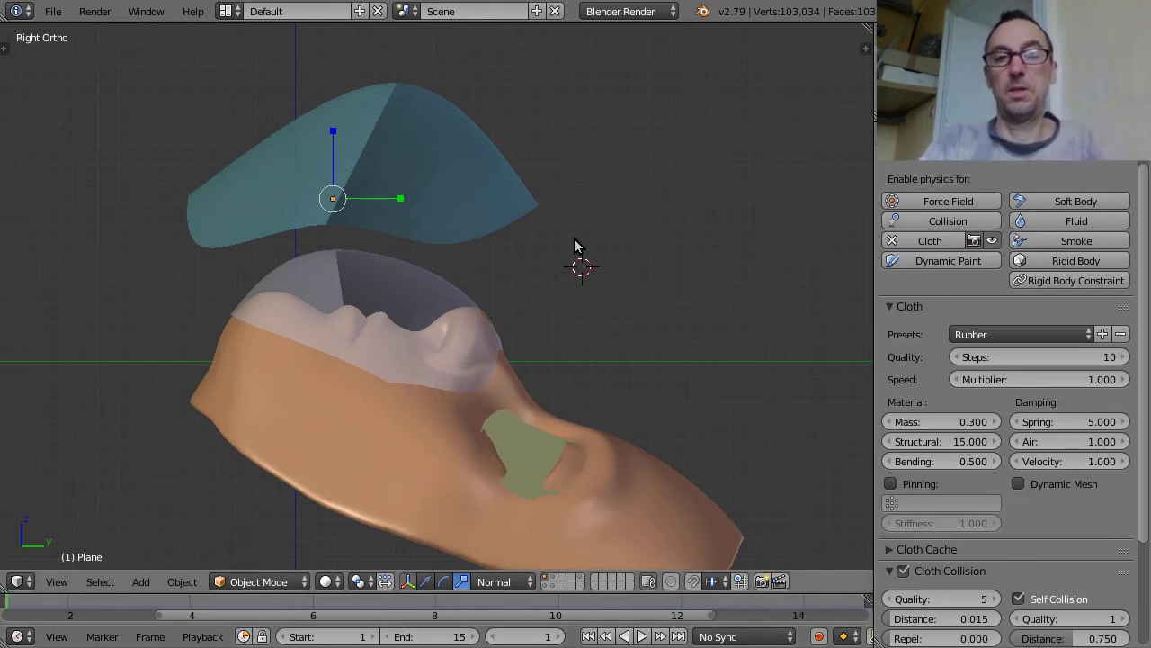
key("alt+a")
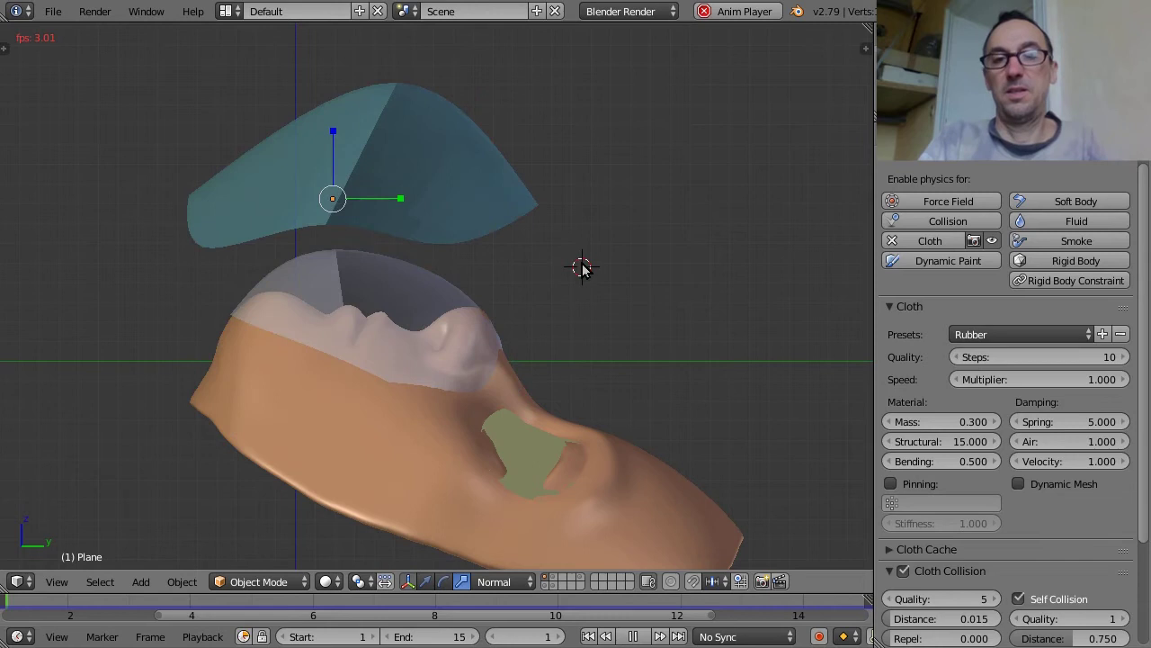
Stop the playback, go to frame 14, and enable viewport display of the mask sheet's second Subsurf, Solidify and Boolean modifiers.
key("Escape")
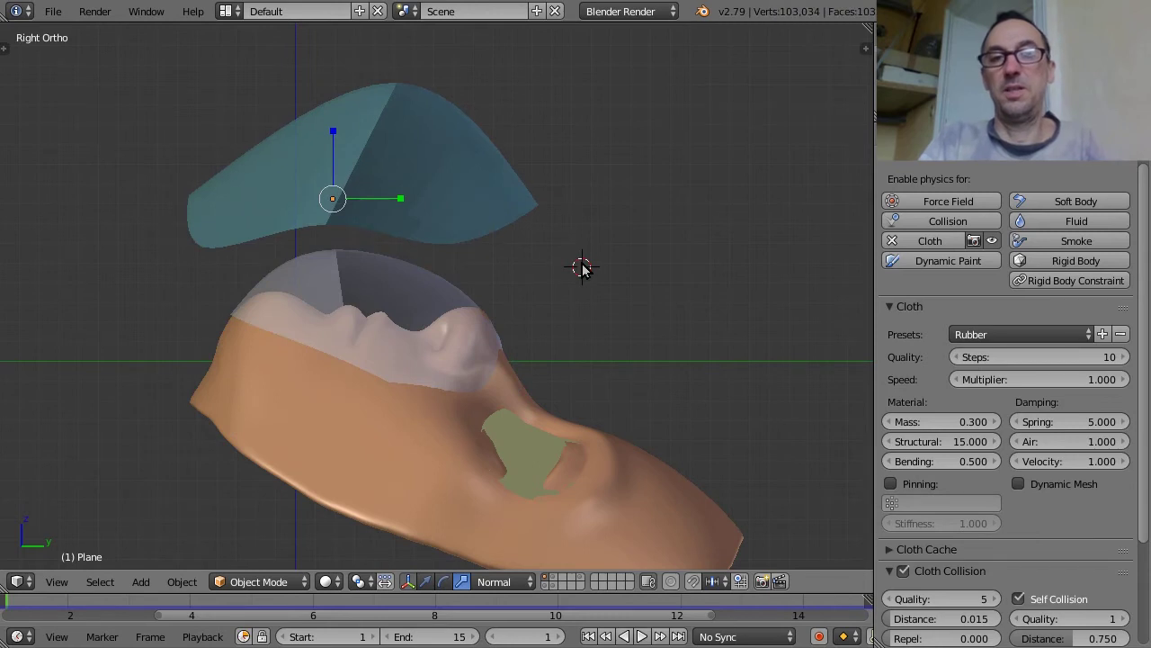
left_click(803, 607)
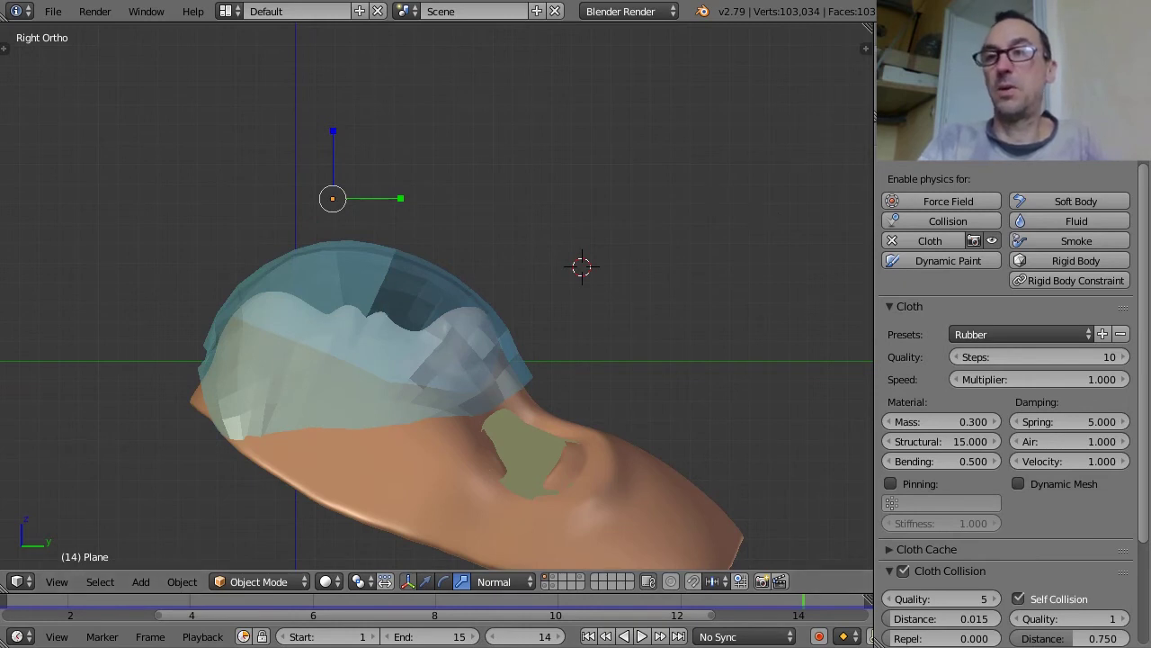
left_click(1030, 146)
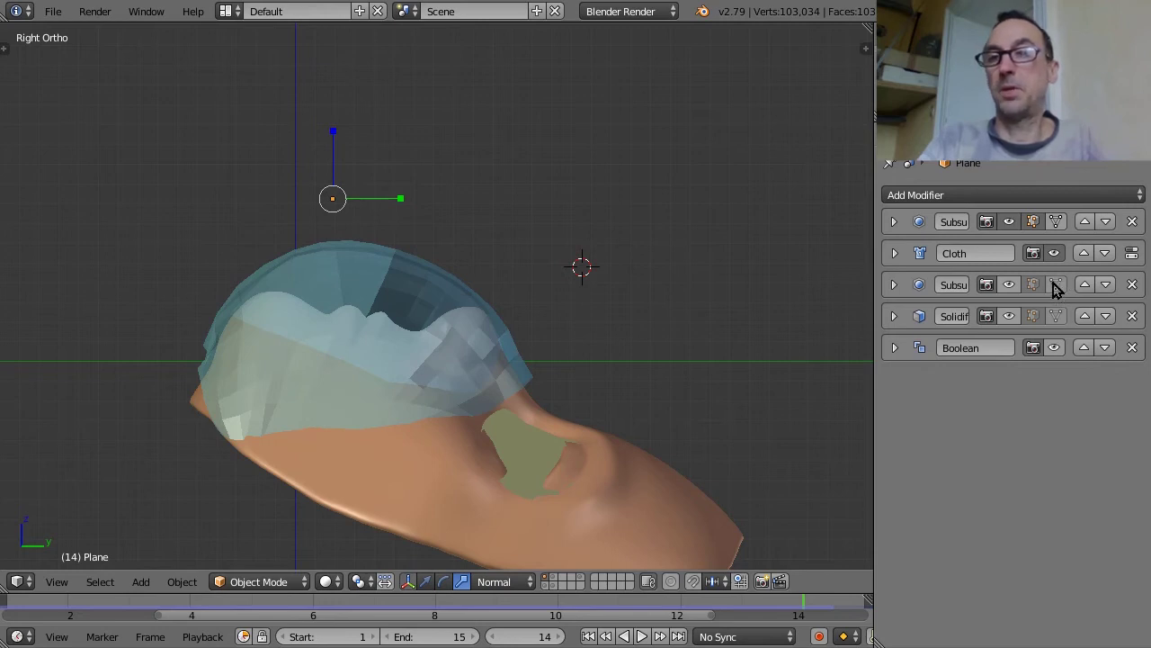
left_click(1010, 285)
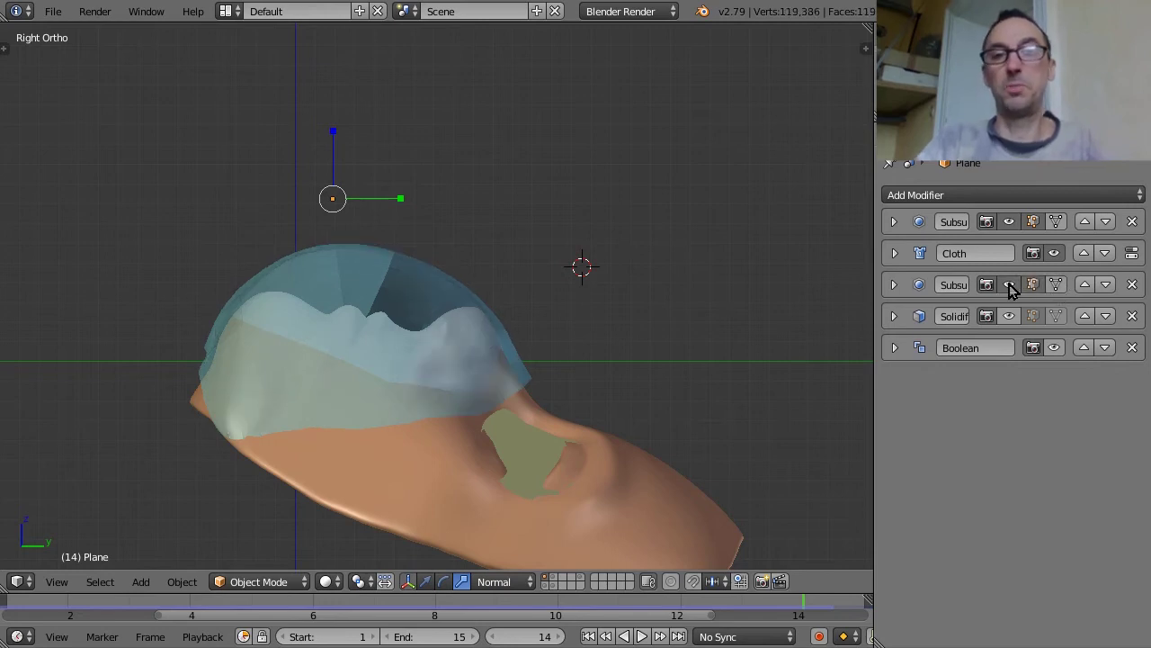
left_click(1009, 317)
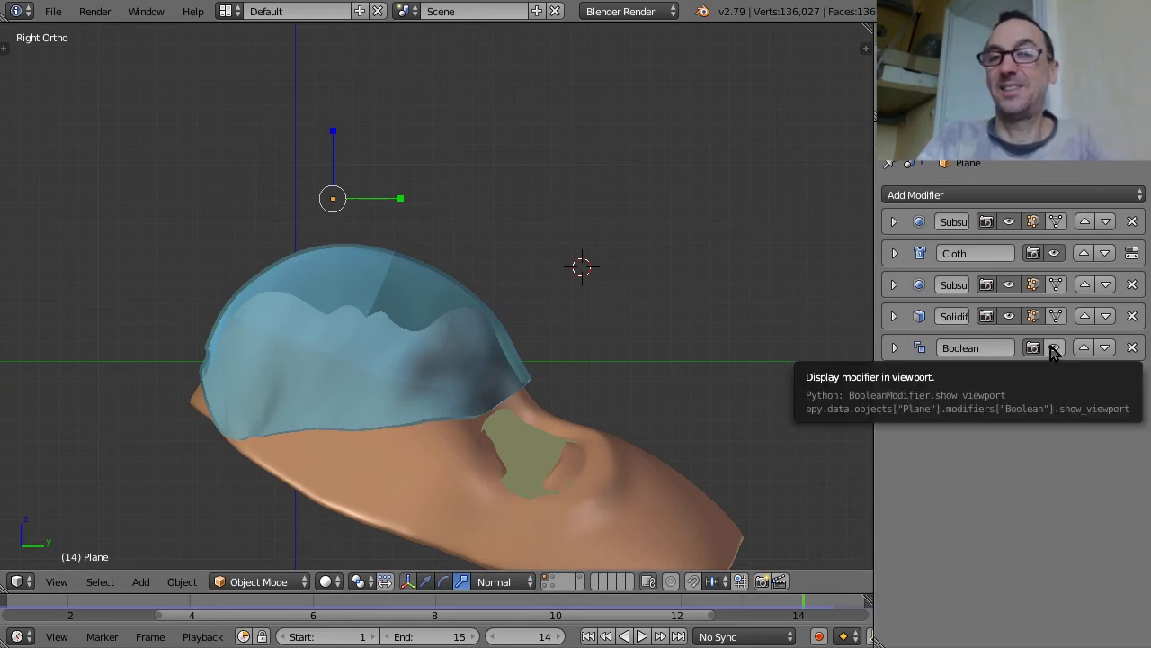
left_click(1054, 348)
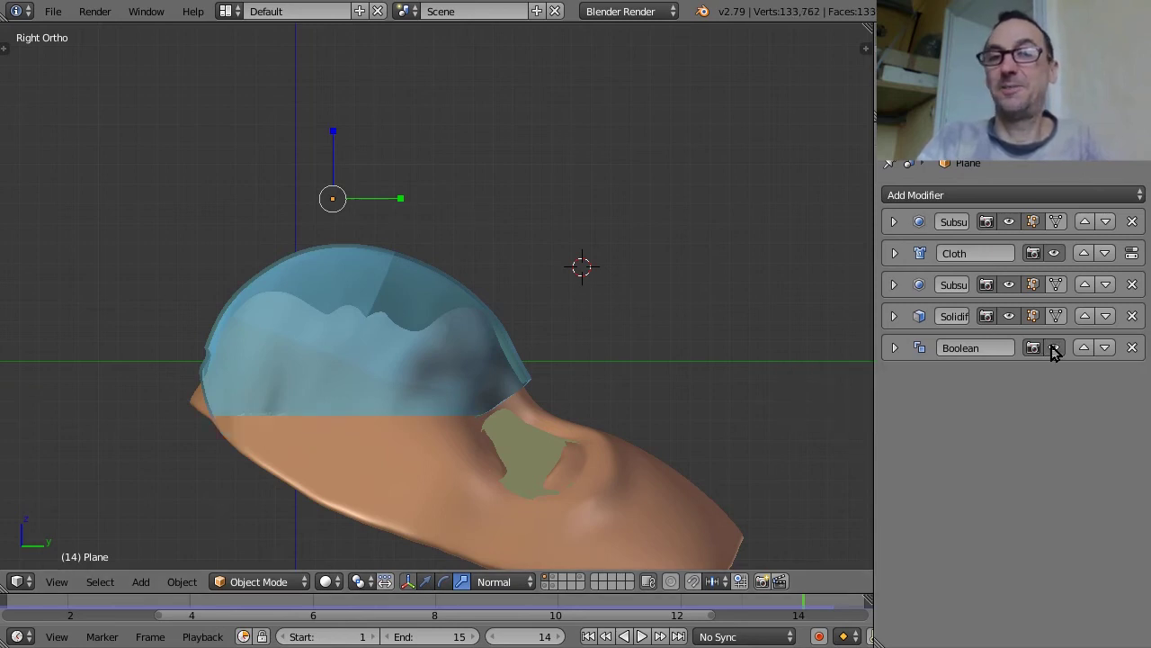
Briefly show the layer holding the dark red Boolean cutter box below the mask, and hide it again.
left_click(545, 586, "shift")
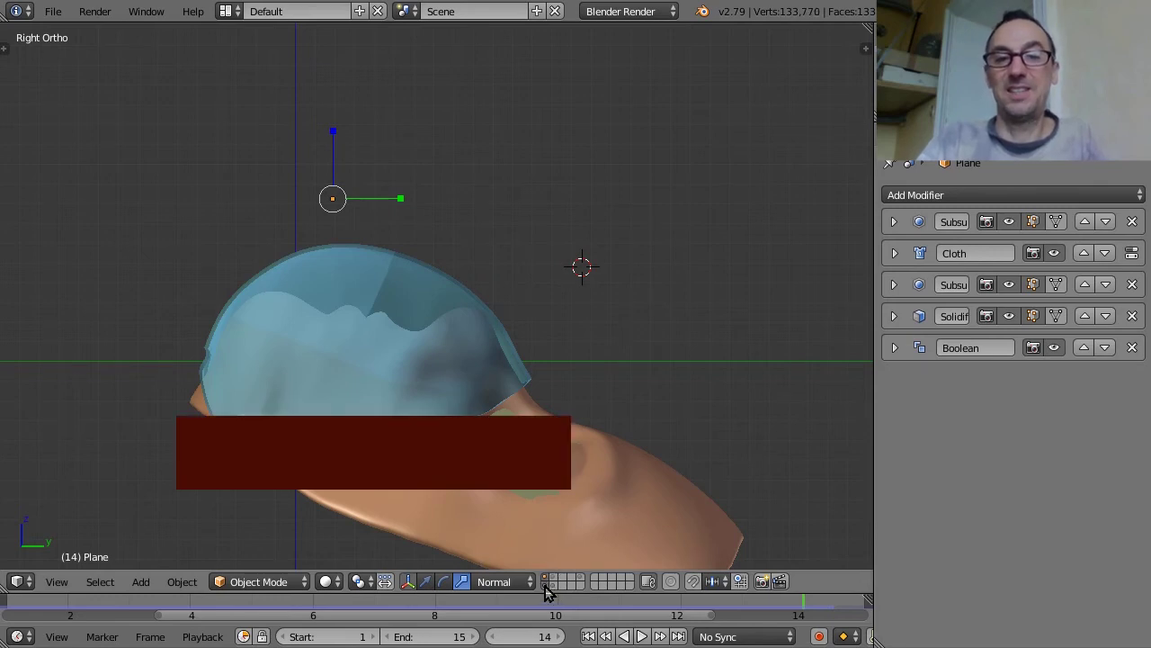
left_click(545, 586, "shift")
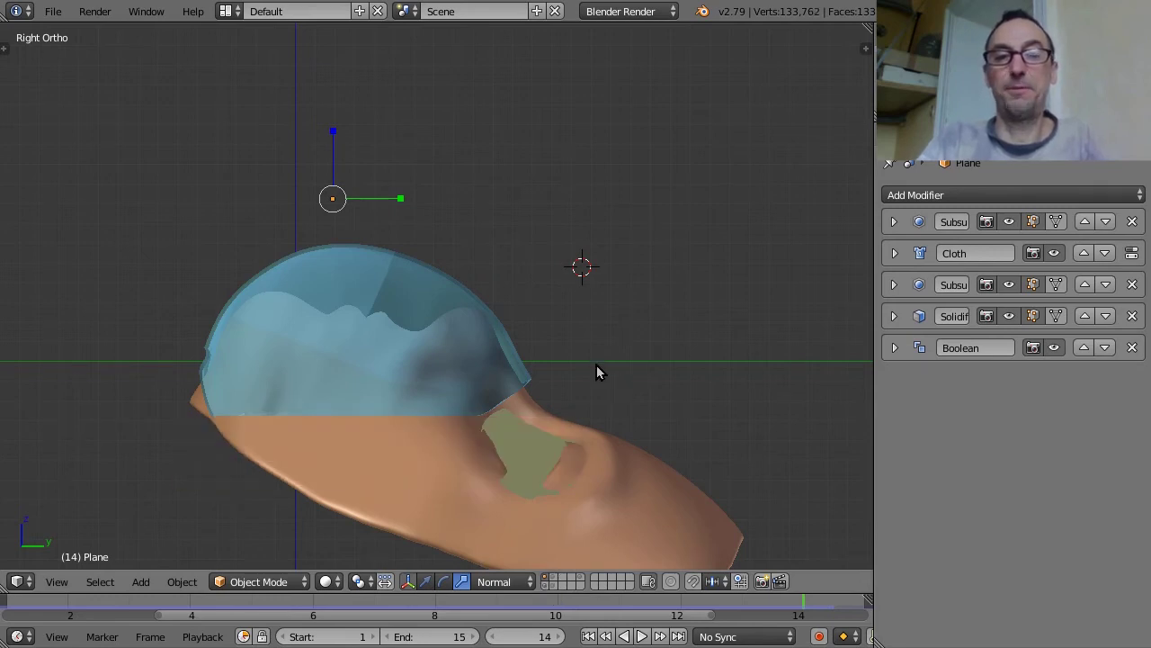
Isolate the finished mask sheet in local view, maximize the 3D view, and inspect the mask's inside and side profile.
key("KP_Divide")
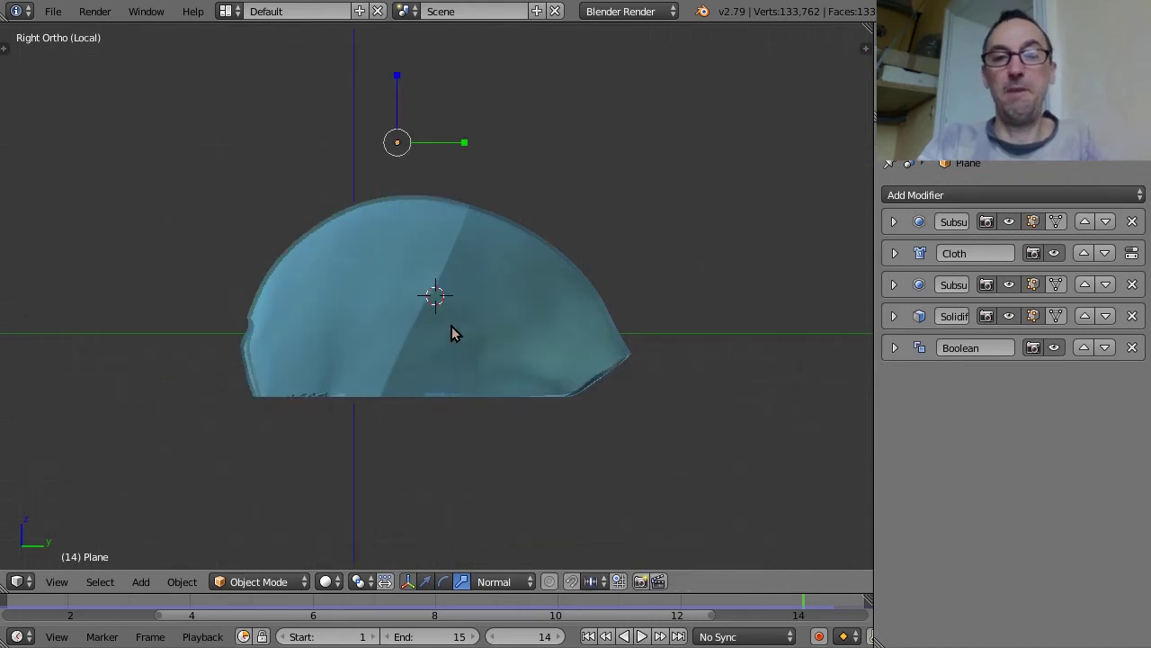
middle_click_drag(438, 212, 574, 353)
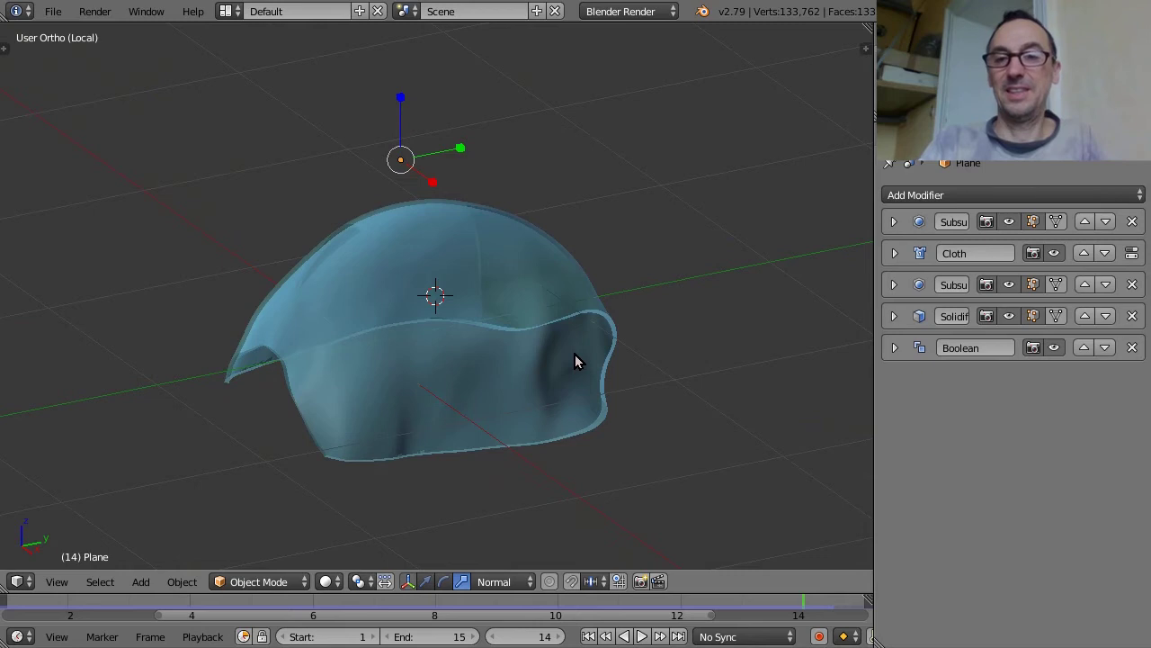
key("ctrl+Up")
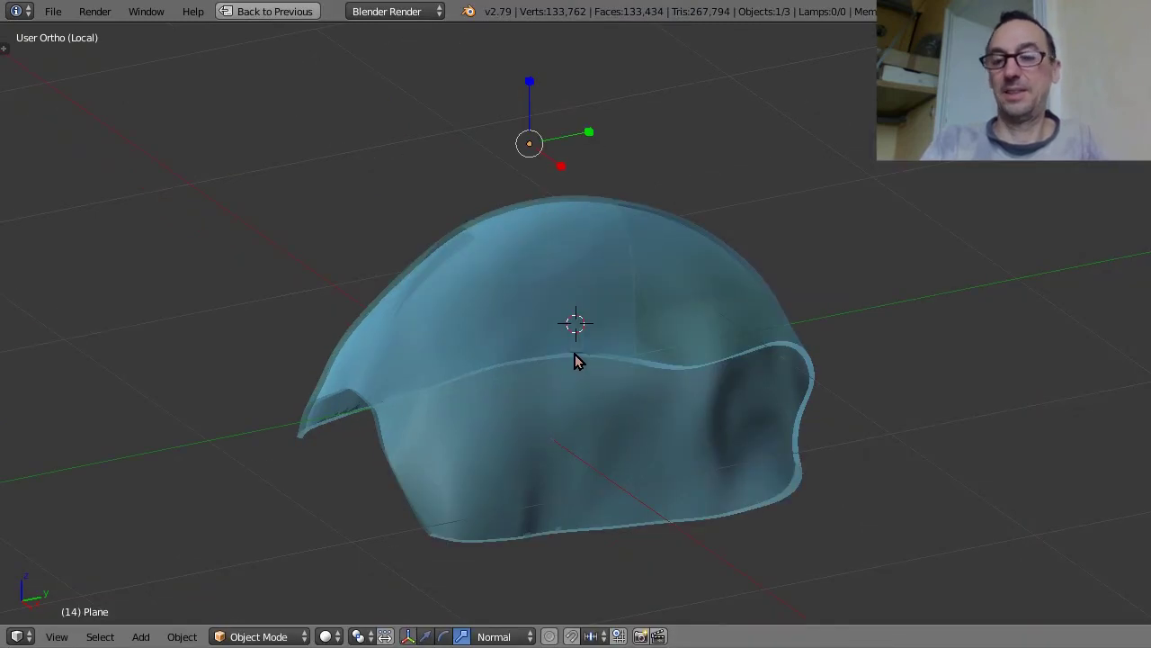
scroll(675, 349, "up", 5)
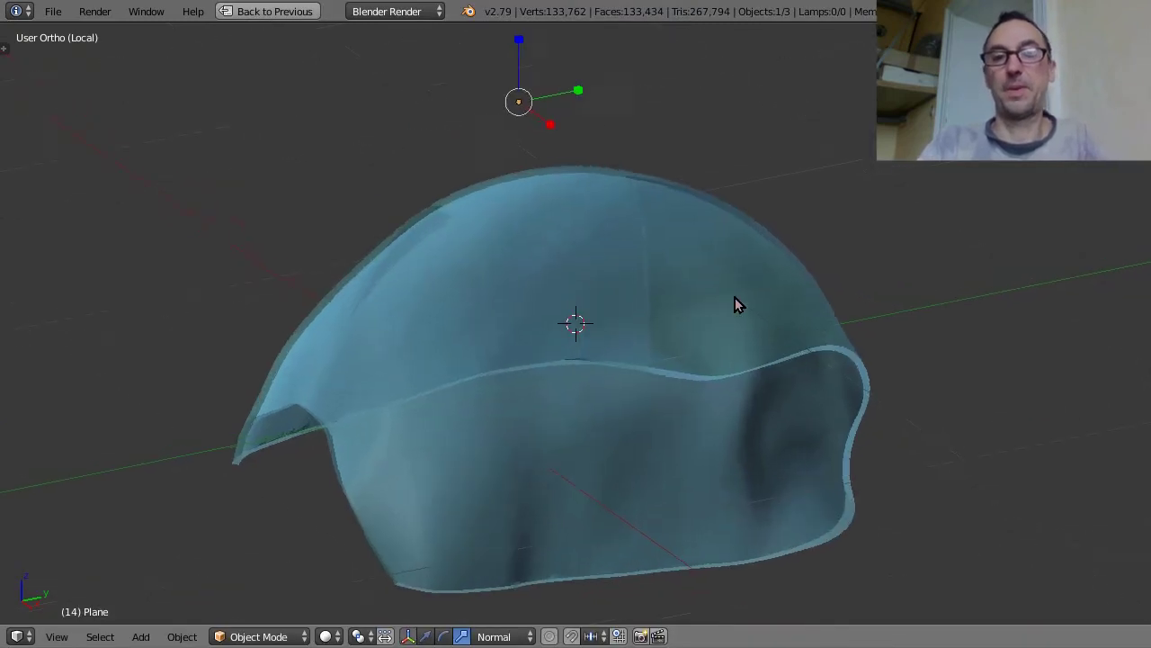
middle_click_drag(743, 308, 678, 248)
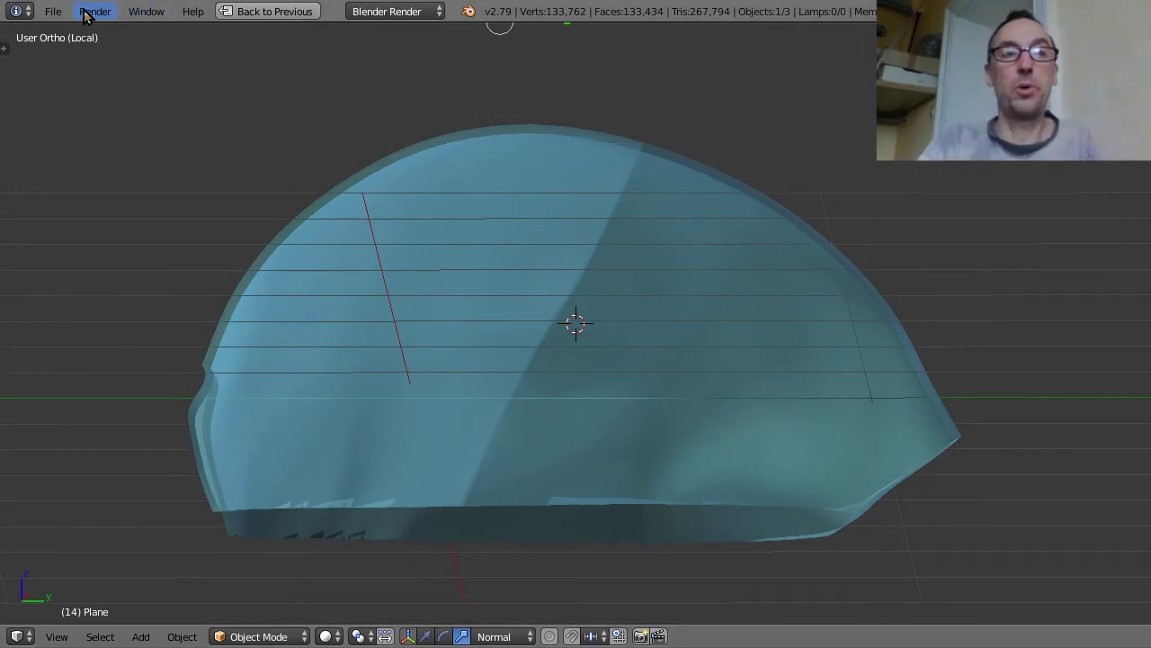
Review the available export formats for the mask and switch to Repetier-Host with the mask loaded.
left_click(53, 11)
mouse_move(210, 375)
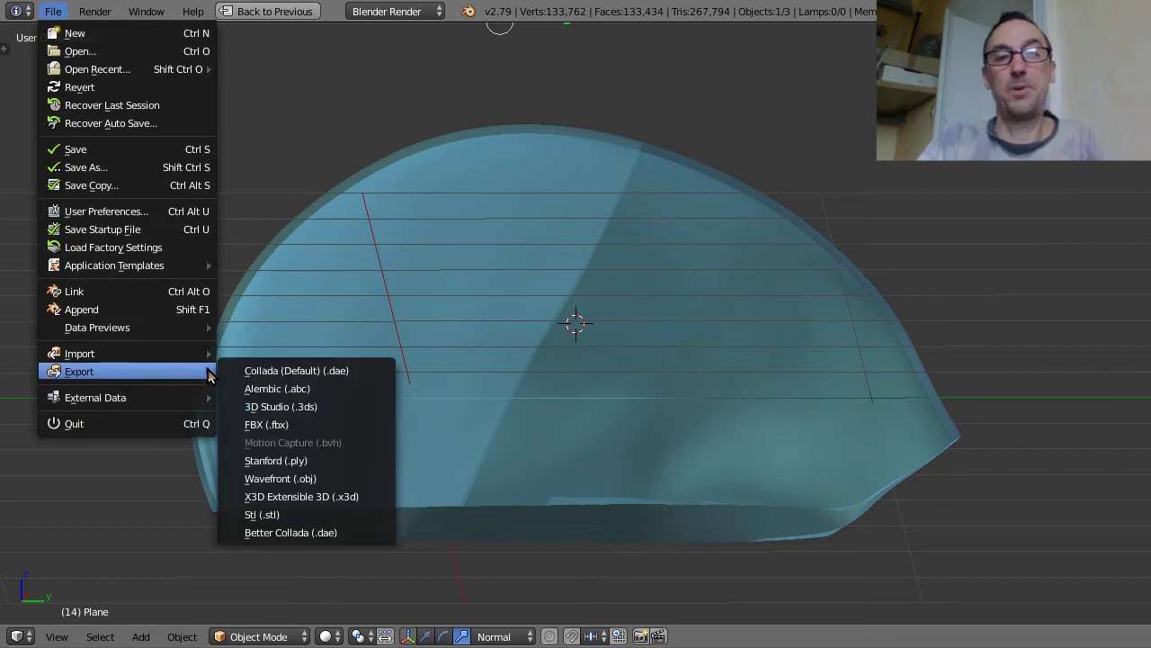
key("alt+Tab")
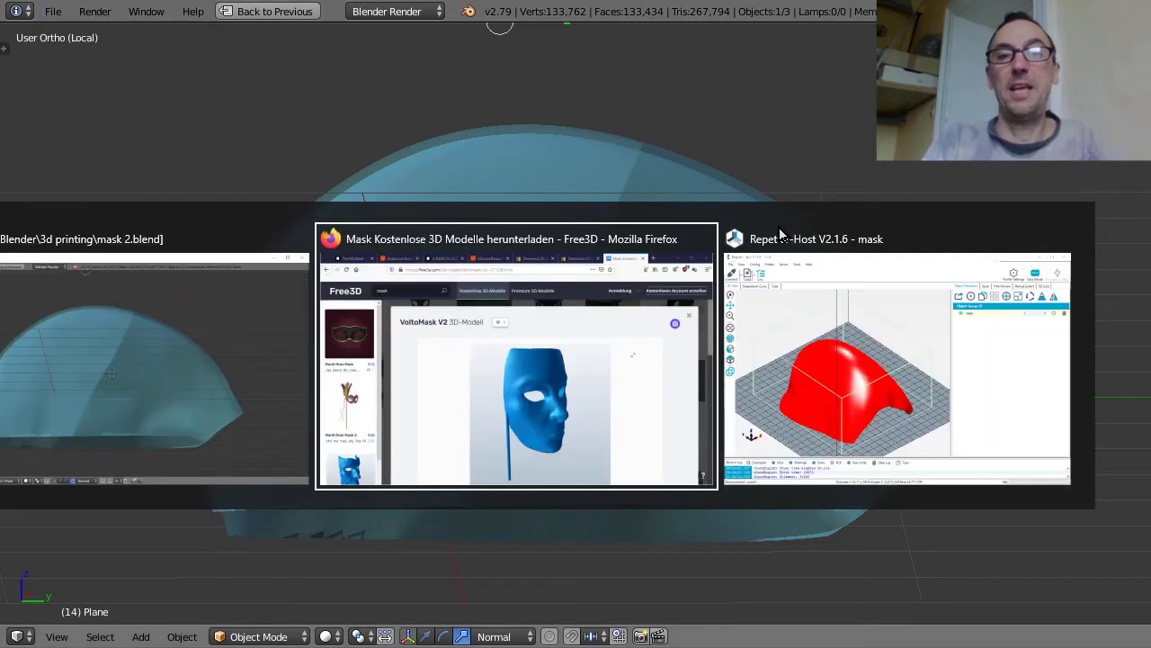
left_click(778, 227)
Open the print preview of the sliced mask and examine its toolpaths and printing statistics.
left_click_drag(531, 447, 599, 372)
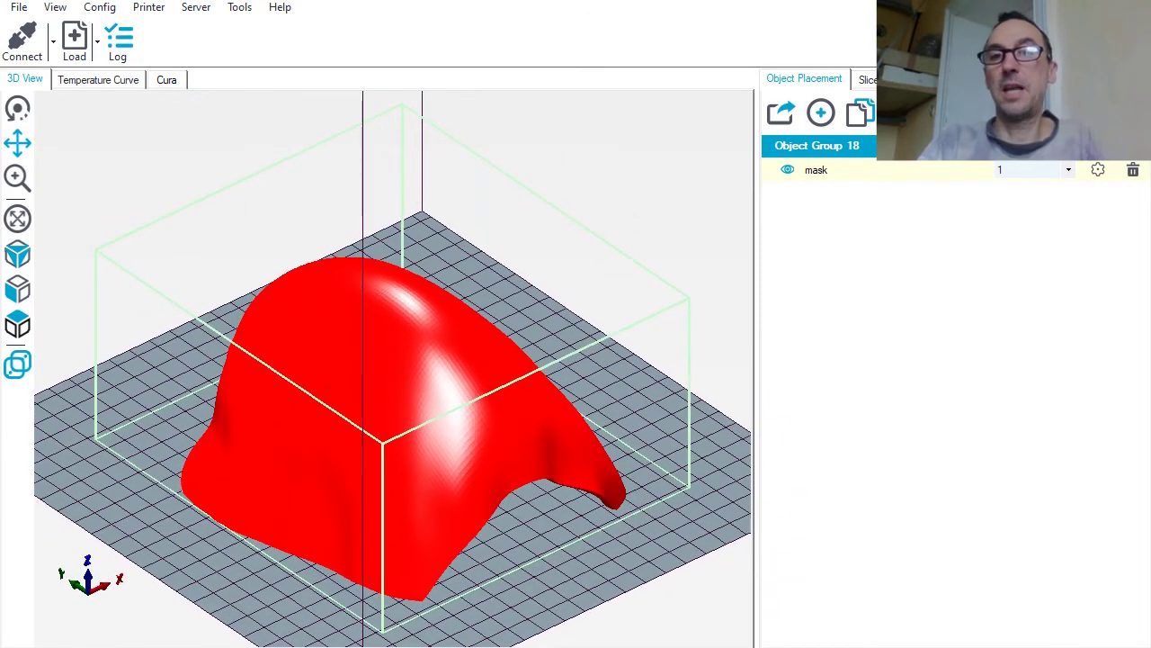
left_click(868, 79)
left_click(846, 123)
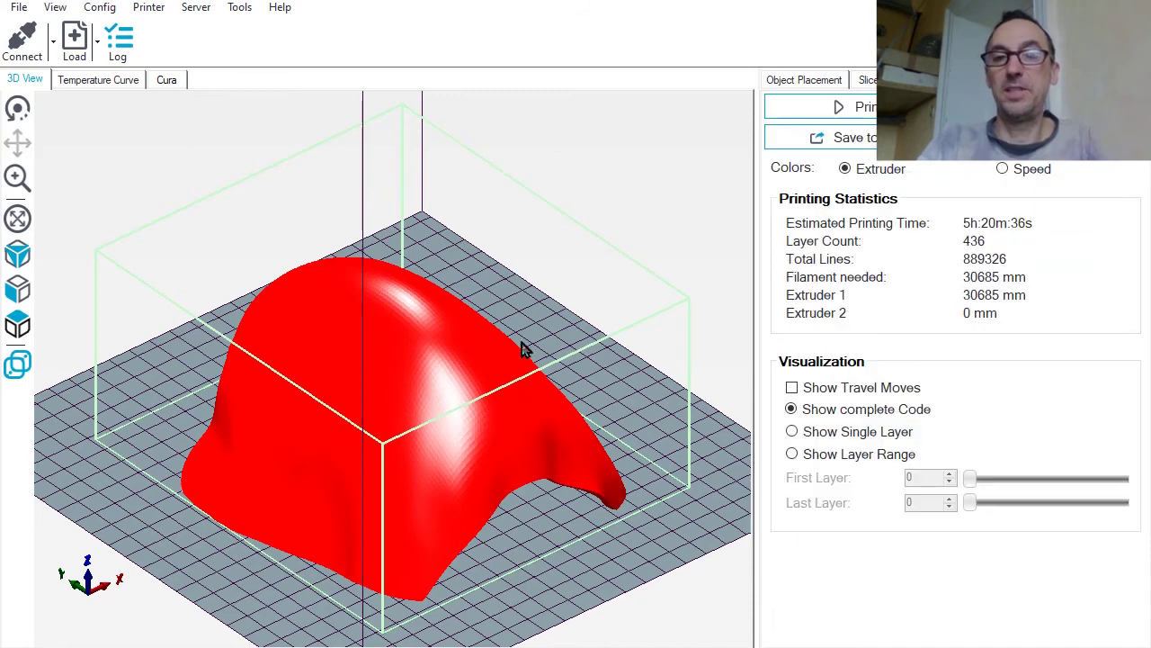
left_click_drag(544, 442, 345, 373)
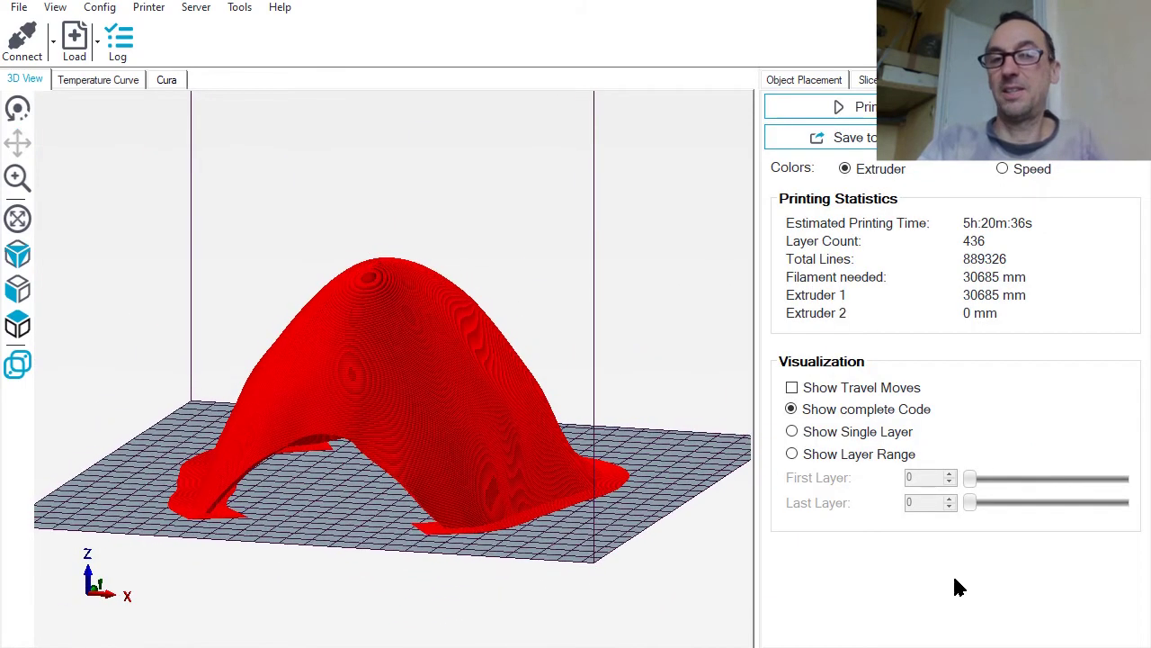
Preview the mask's toolpath as a single layer at layer 40, and return to showing the complete code.
left_click(792, 433)
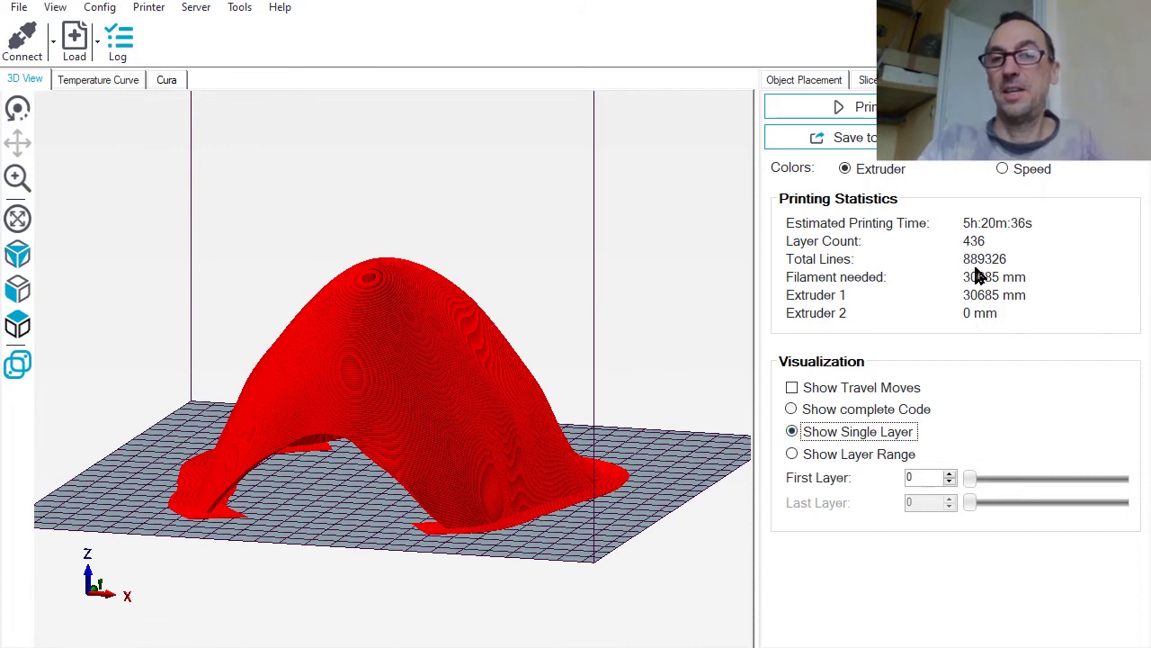
left_click(984, 478)
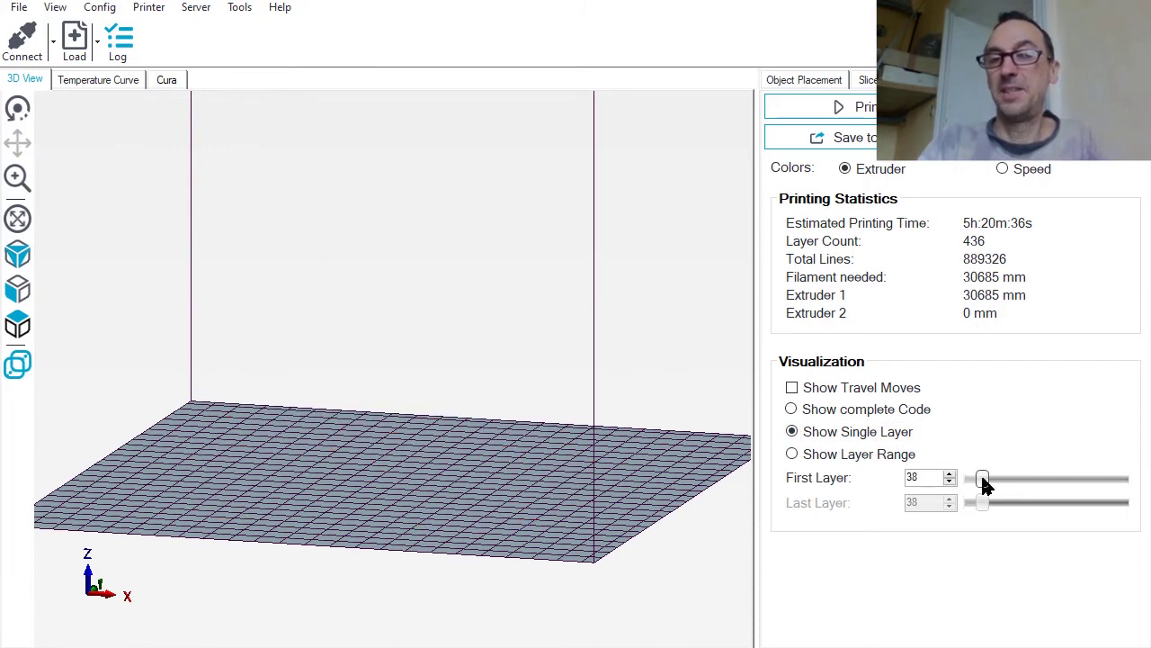
mouse_move(1009, 480)
left_mouse_down()
mouse_move(1082, 477)
mouse_move(987, 486)
left_mouse_up()
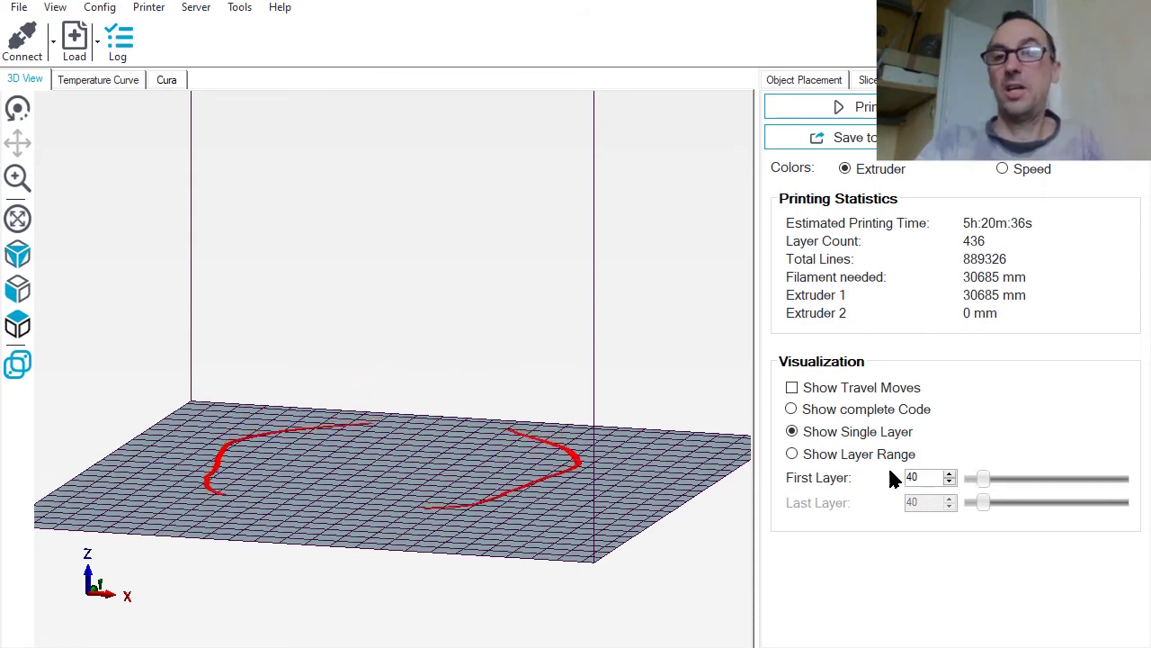
left_click(793, 409)
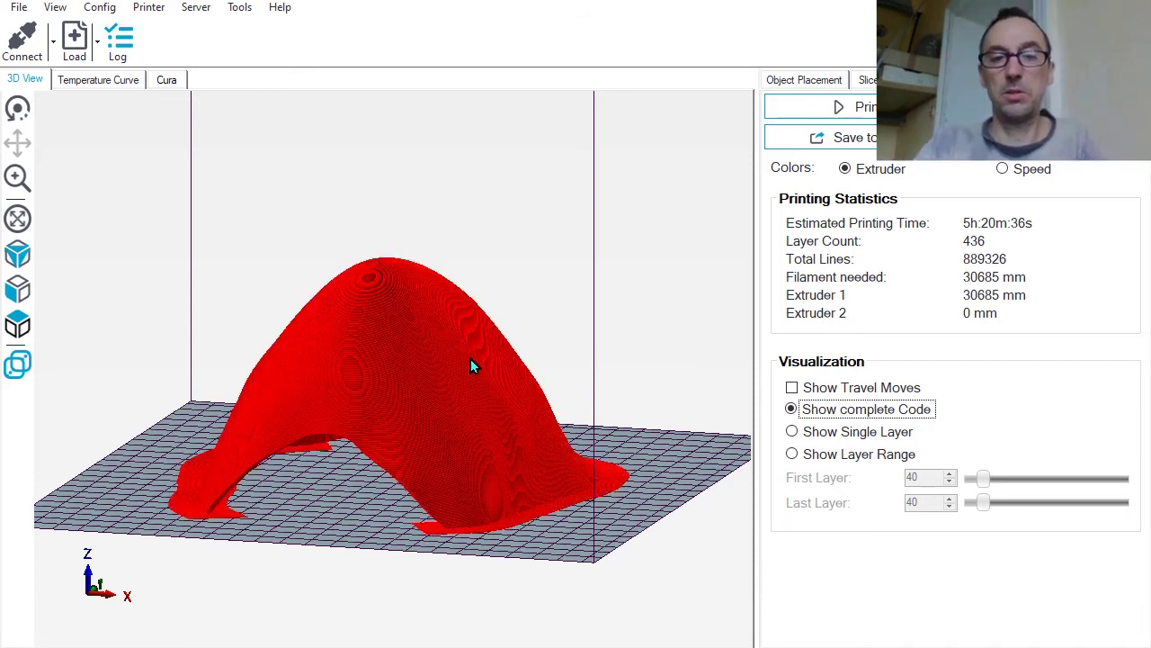
left_click_drag(347, 339, 406, 381)
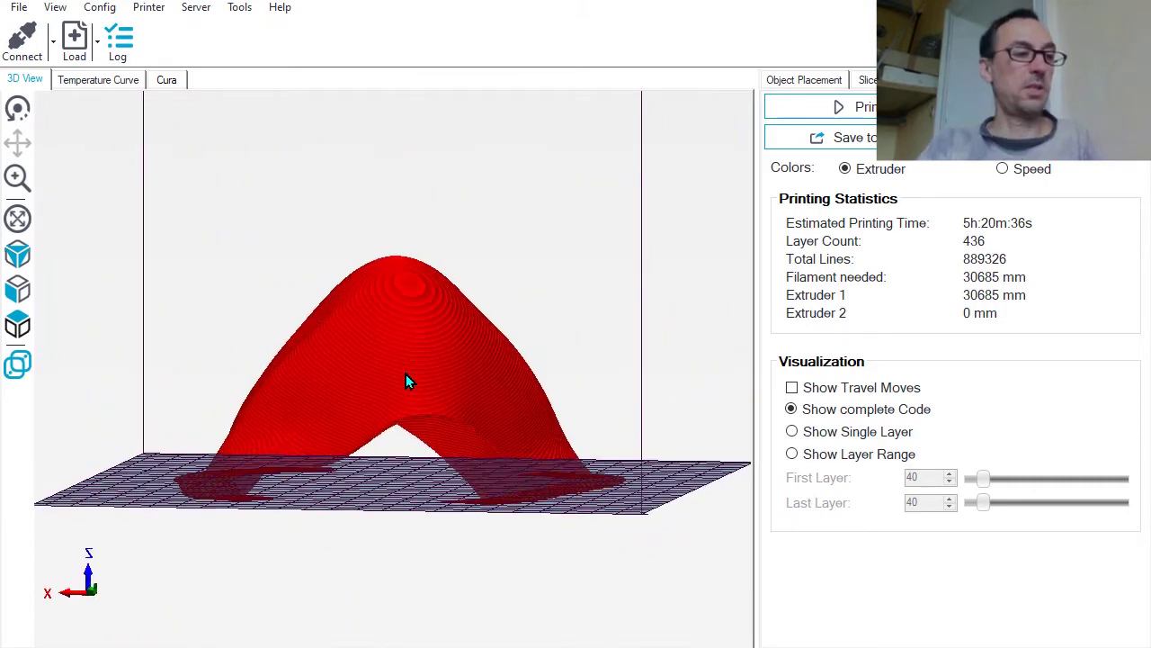